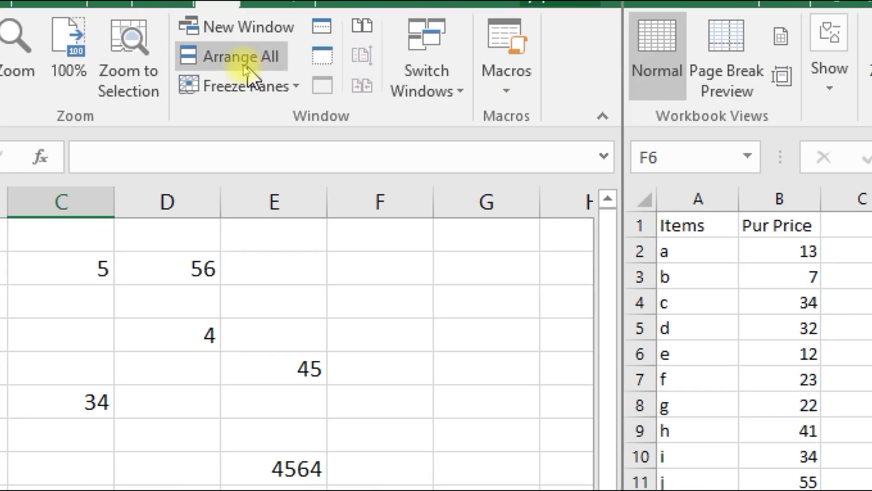
# Arrange all open workbook windows vertically, without limiting it to the windows of the active workbook.
pyautogui.click(239, 63)
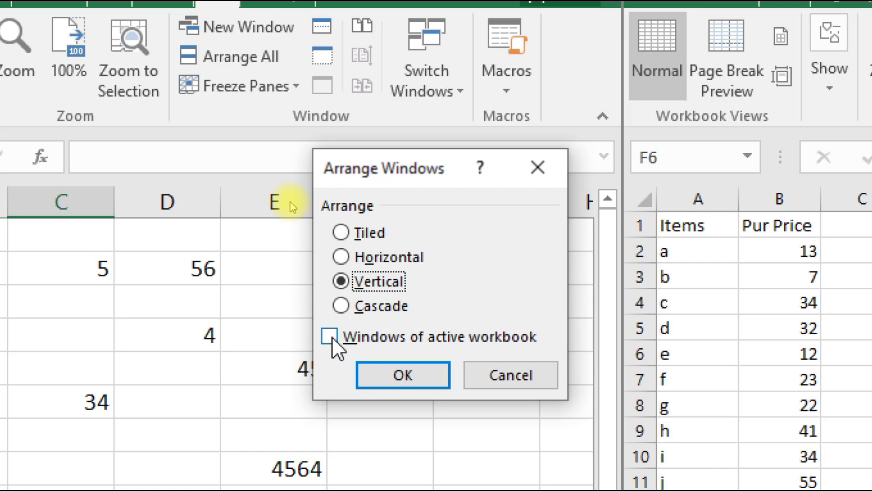
pyautogui.click(404, 375)
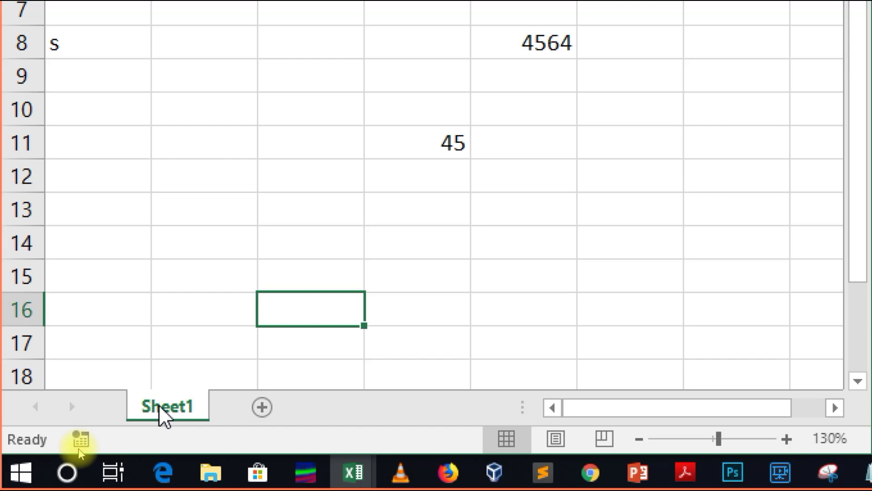
# Add a new worksheet after Sheet1 and insert another blank worksheet in front of the new one.
pyautogui.click(262, 407)
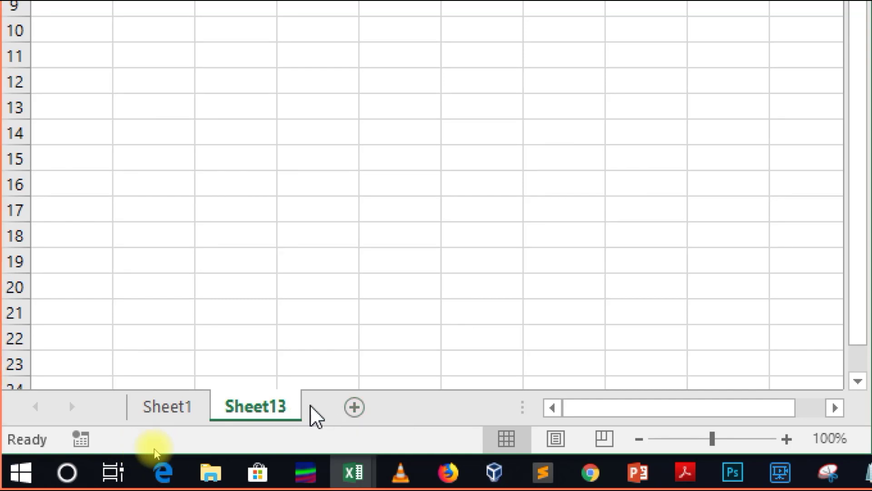
pyautogui.rightClick(291, 407)
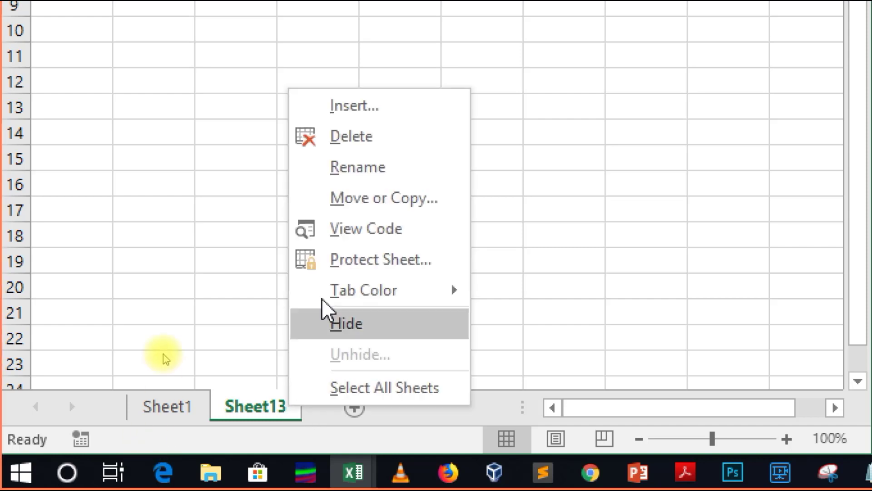
pyautogui.click(355, 109)
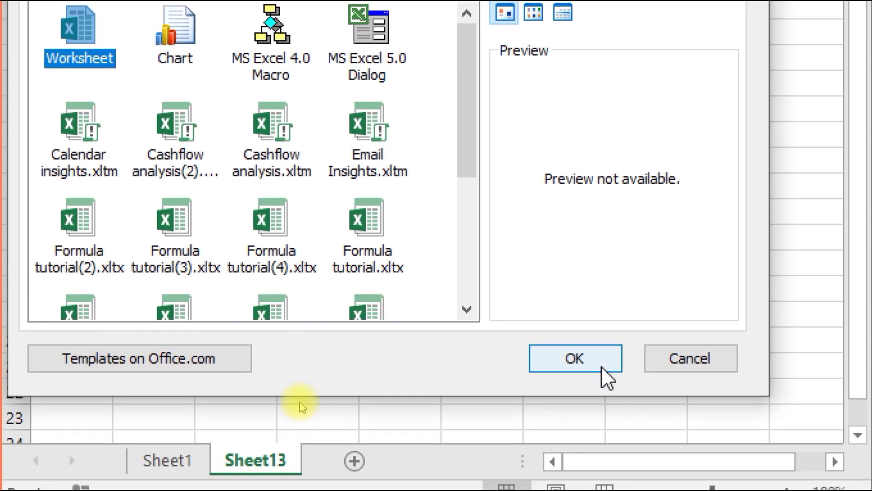
pyautogui.click(601, 404)
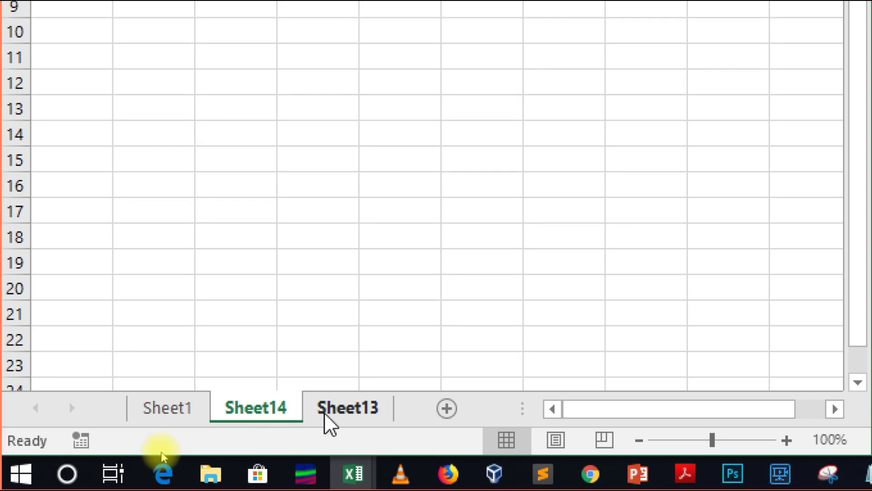
# Delete Sheet13 permanently from the workbook.
pyautogui.rightClick(325, 415)
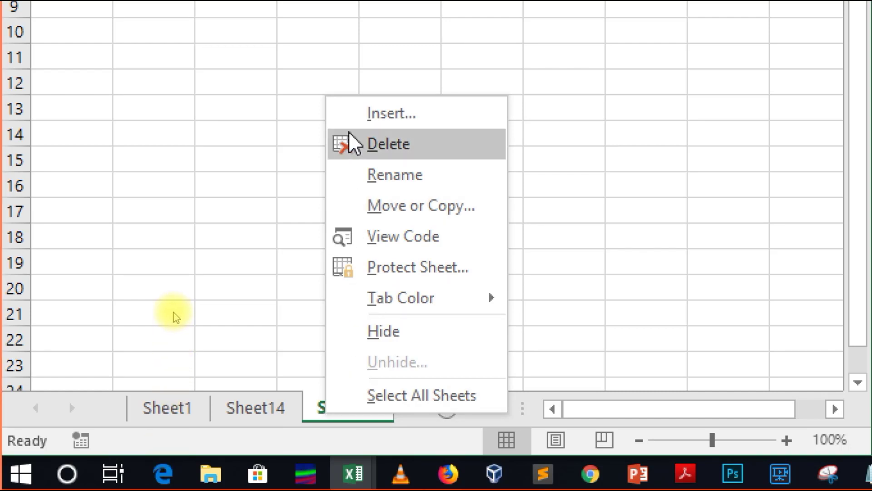
pyautogui.click(354, 144)
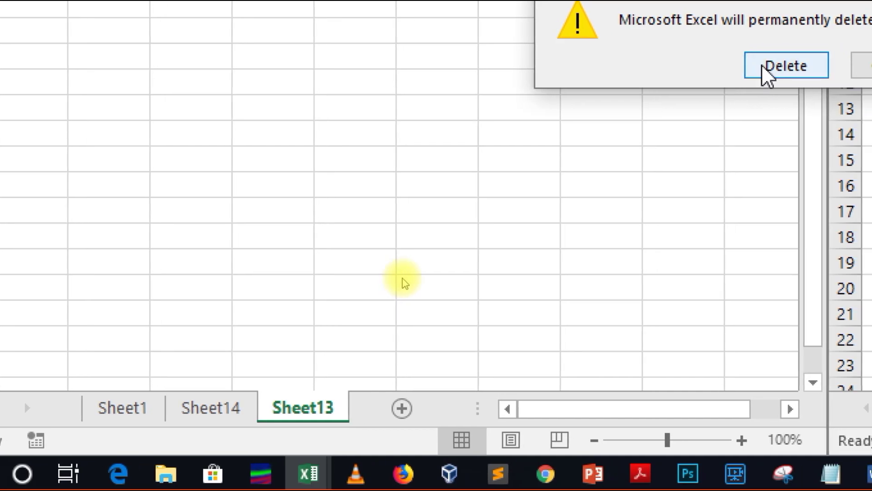
pyautogui.click(763, 66)
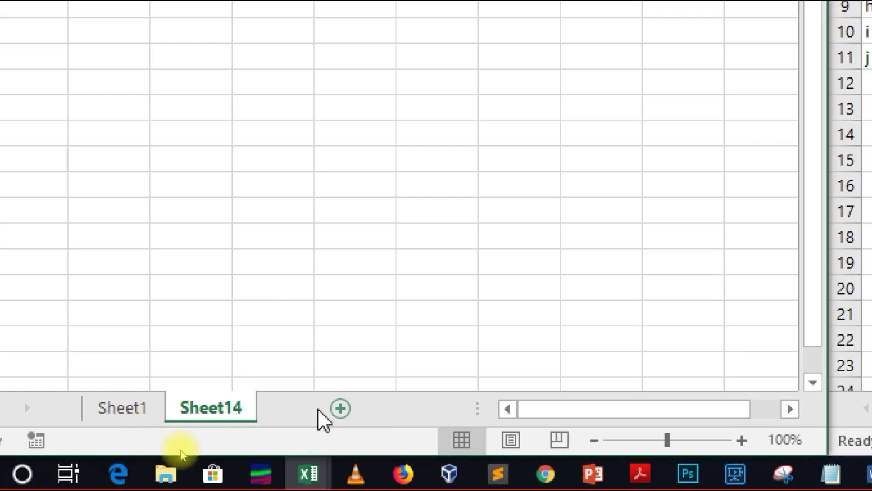
# Add two new blank worksheets after Sheet14.
pyautogui.click(318, 409)
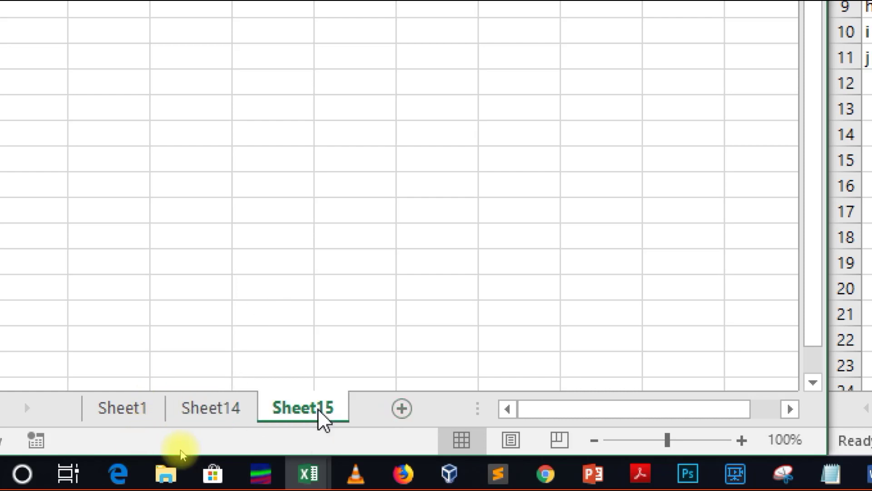
pyautogui.click(401, 409)
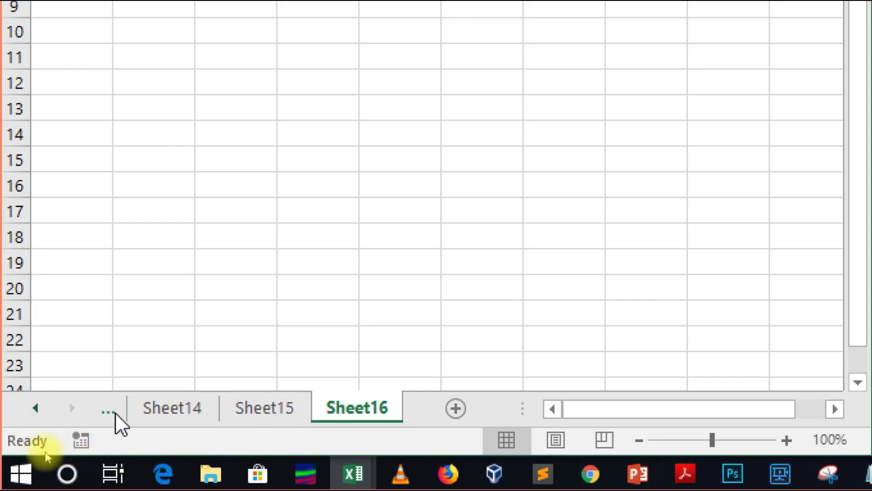
pyautogui.click(35, 412)
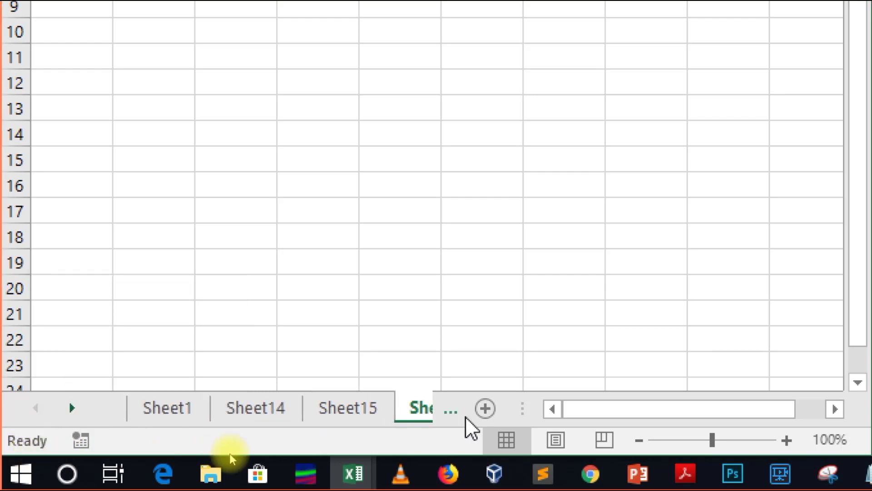
pyautogui.click(450, 412)
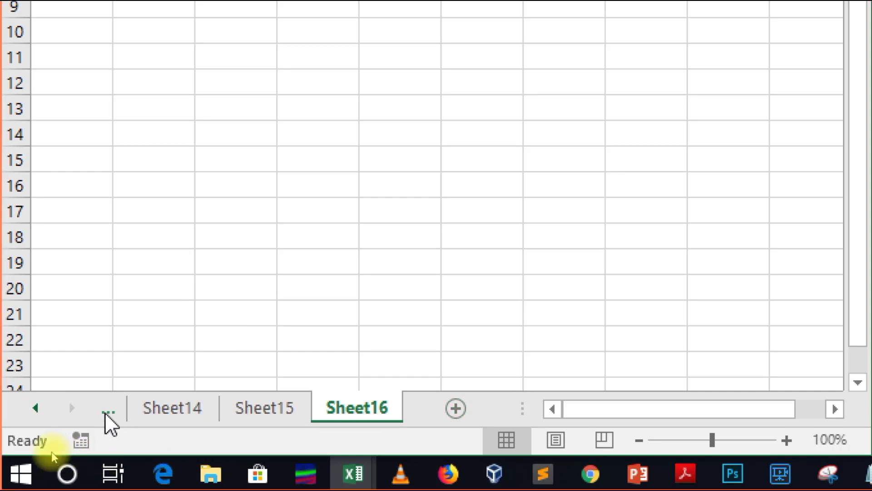
# Delete Sheet16 permanently from the workbook.
pyautogui.rightClick(362, 412)
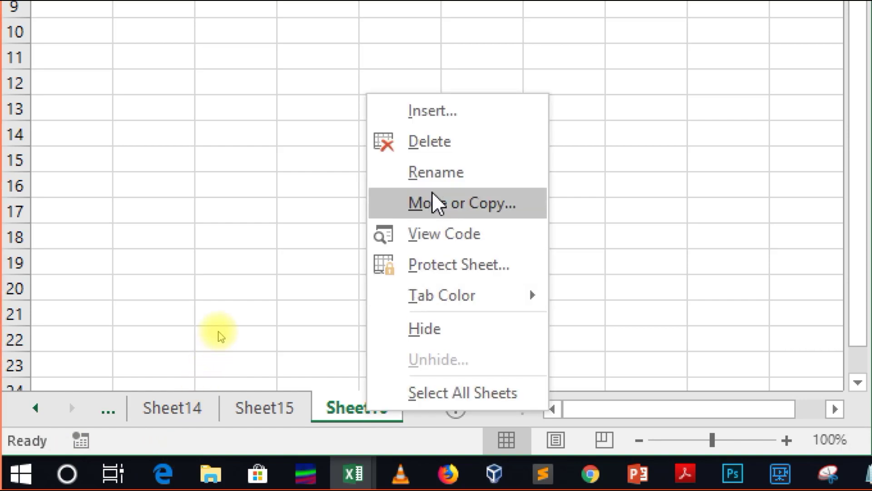
pyautogui.click(440, 143)
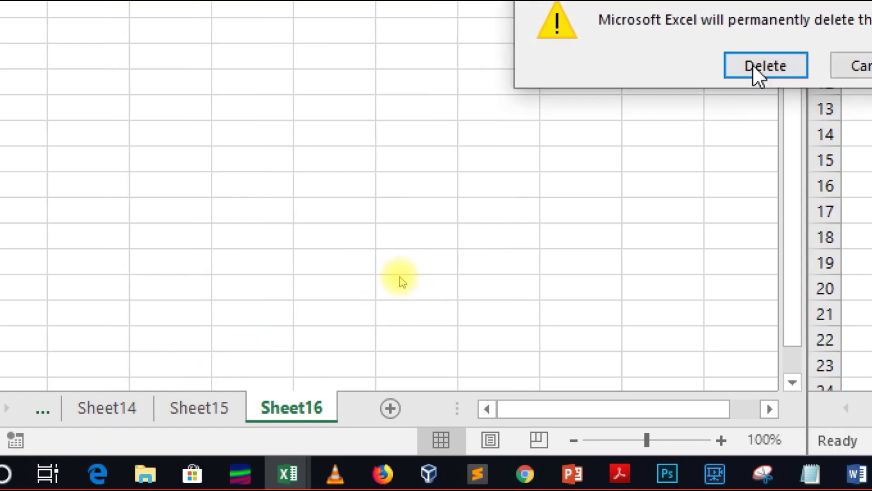
pyautogui.click(801, 63)
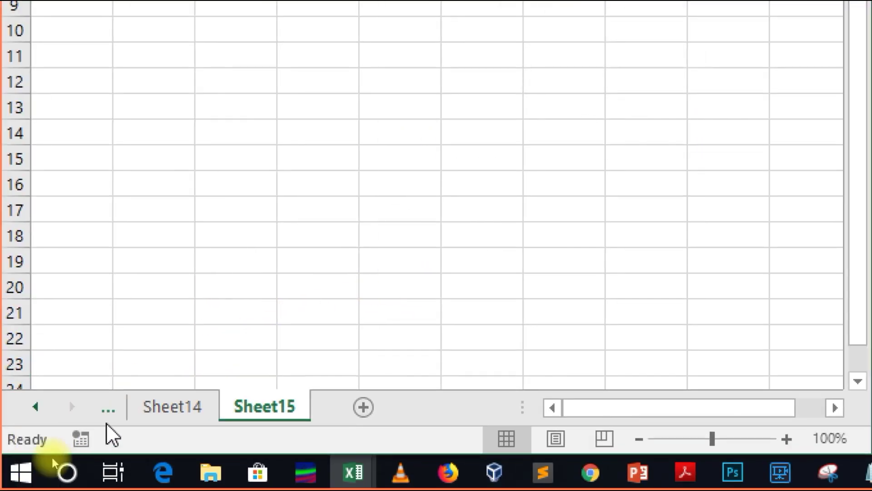
# Reorder the worksheets so that Sheet1 comes first, followed by Sheet15 and Sheet14.
pyautogui.click(114, 411)
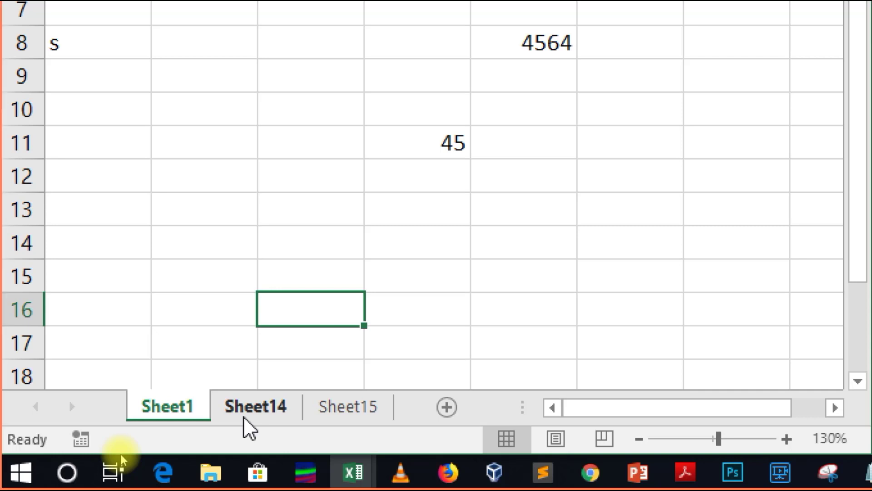
pyautogui.moveTo(166, 411)
pyautogui.mouseDown()
pyautogui.moveTo(338, 415)
pyautogui.moveTo(158, 415)
pyautogui.moveTo(371, 416)
pyautogui.moveTo(143, 414)
pyautogui.mouseUp()
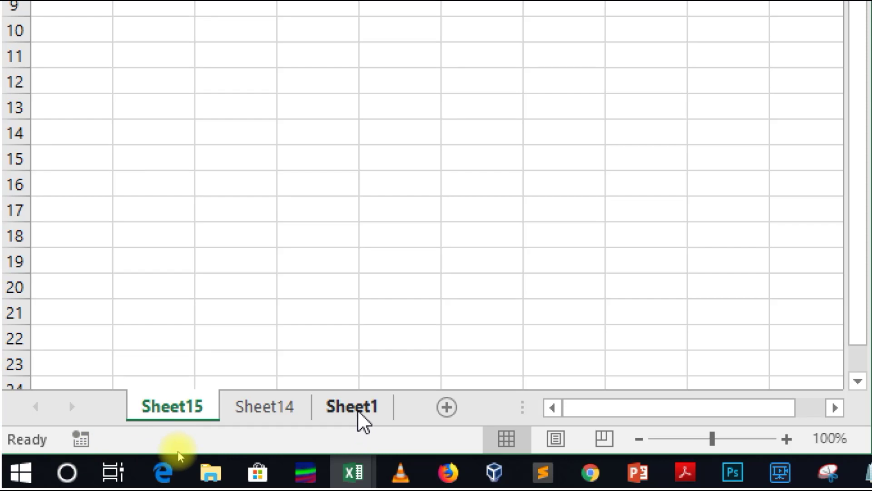
pyautogui.moveTo(359, 411); pyautogui.dragTo(144, 411)
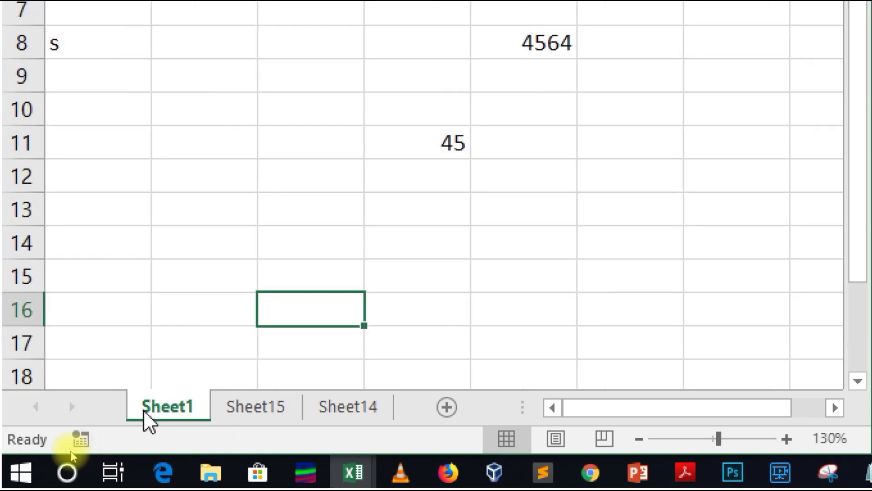
# Move Sheet1 to the end of Book222.xlsx with Move or Copy, and return it to the first position.
pyautogui.rightClick(143, 409)
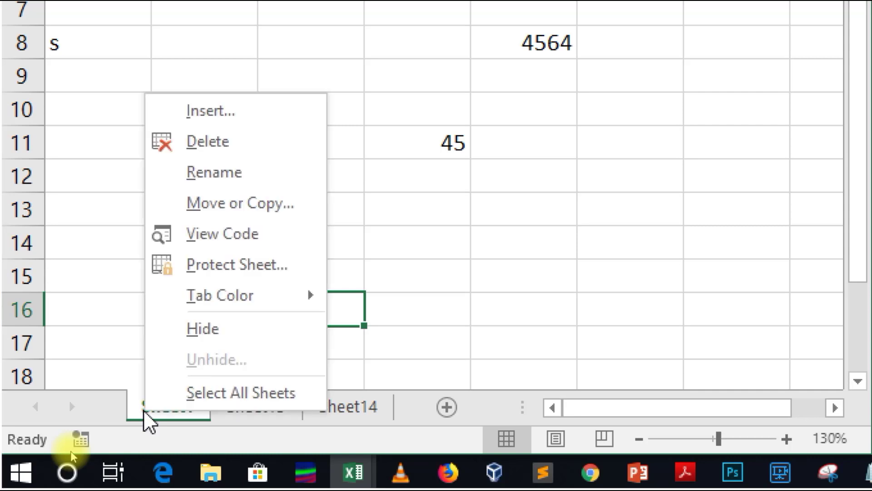
pyautogui.click(245, 198)
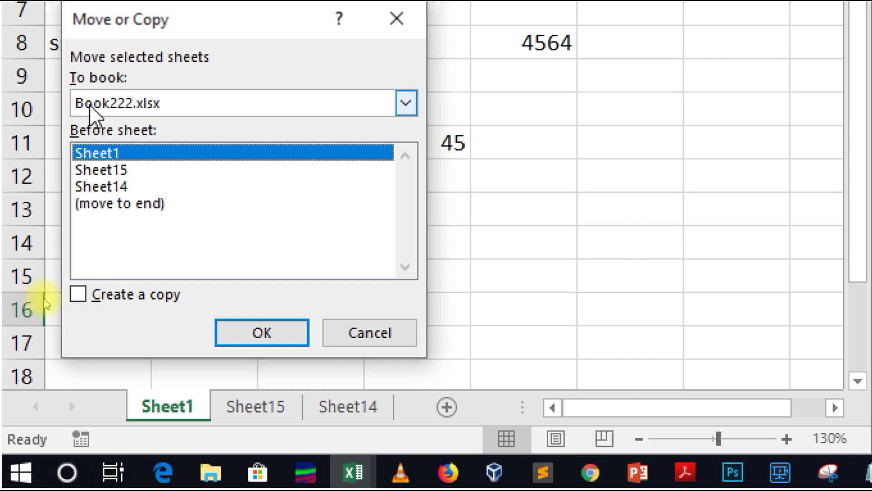
pyautogui.click(117, 205)
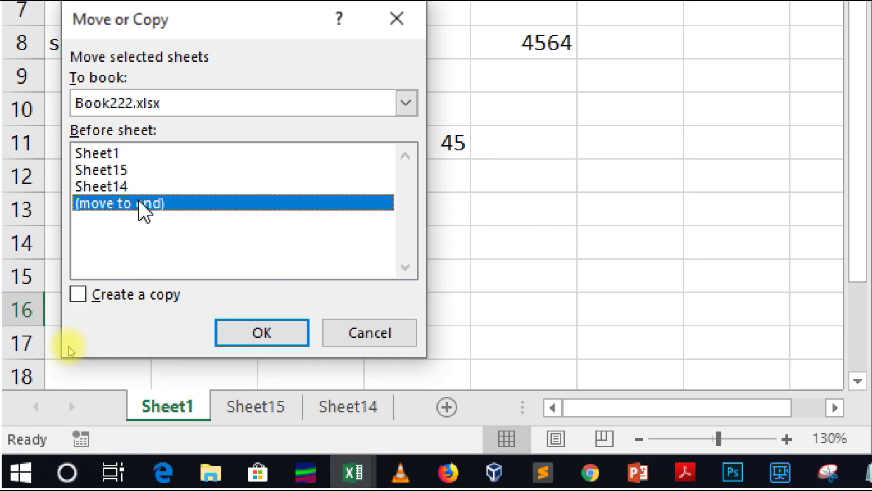
pyautogui.click(269, 334)
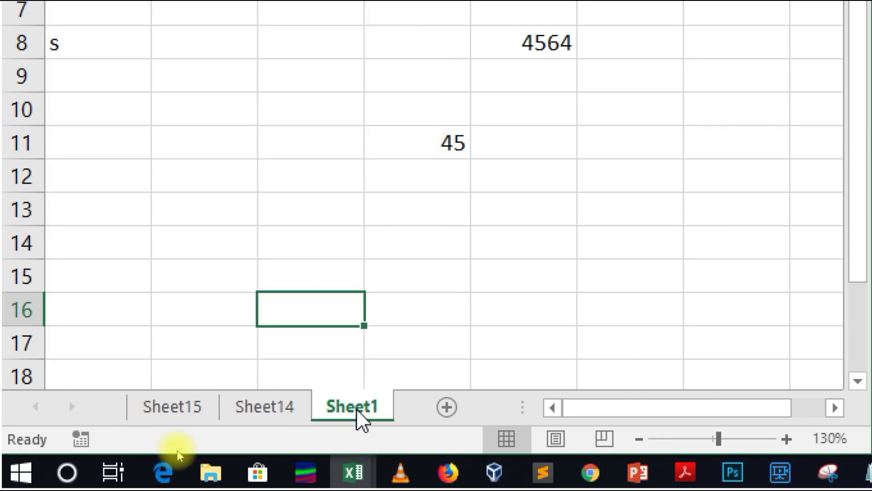
pyautogui.moveTo(356, 408); pyautogui.dragTo(160, 398)
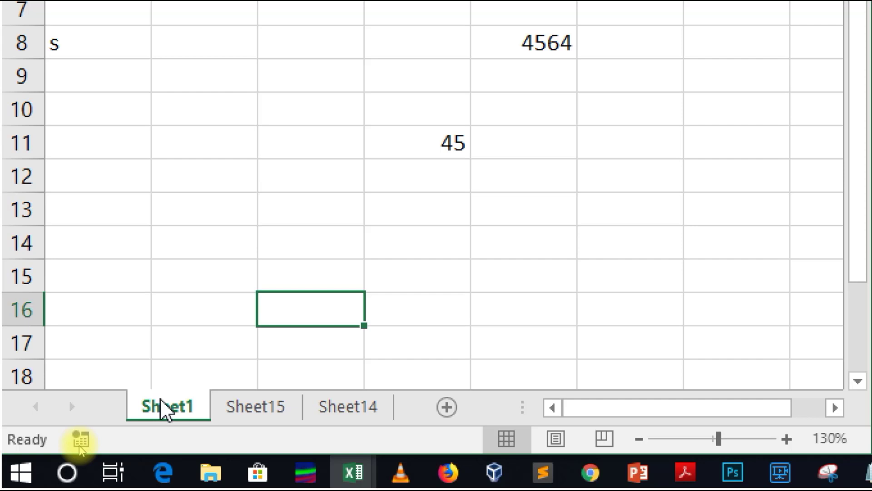
# Rename Sheet1 as Data.
pyautogui.rightClick(160, 398)
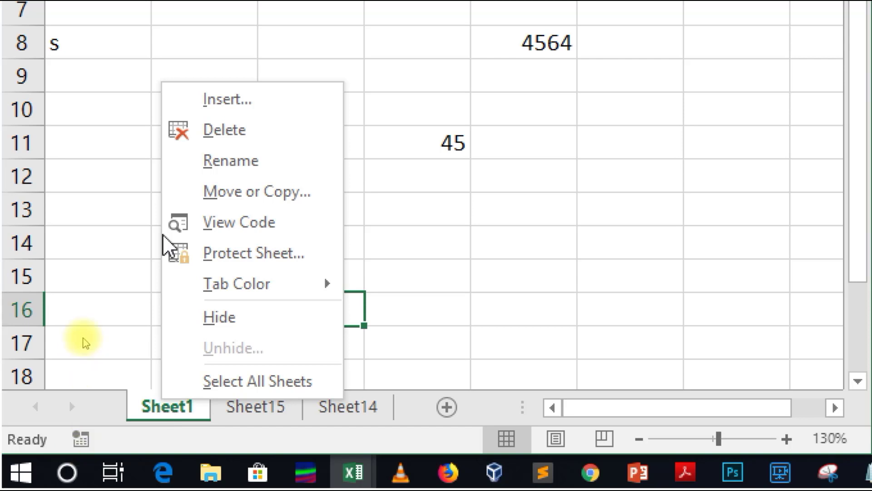
pyautogui.click(208, 172)
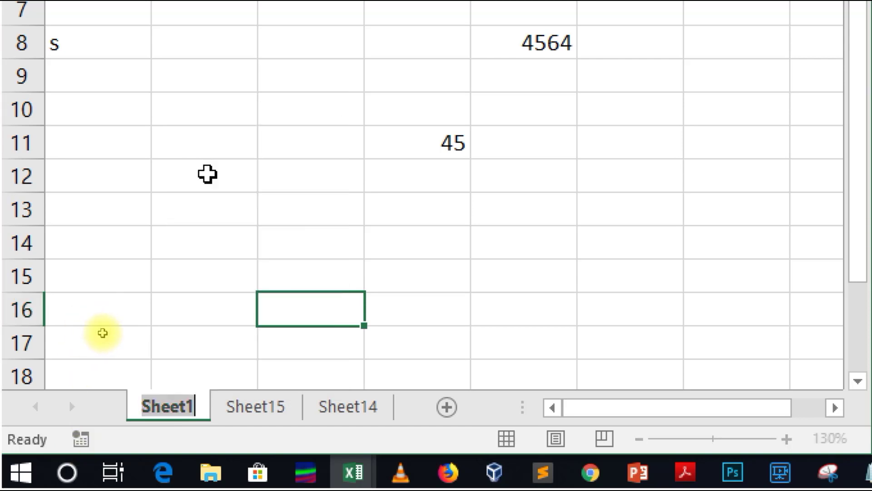
pyautogui.write('Data')
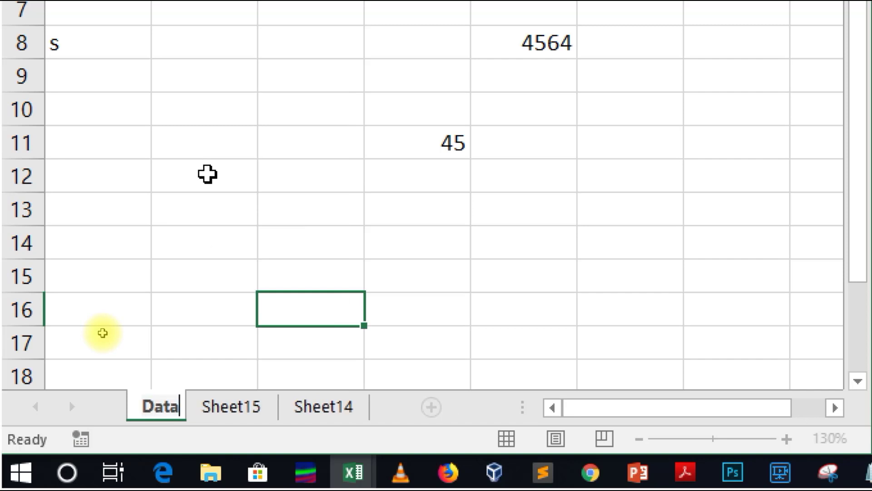
pyautogui.press('Return')
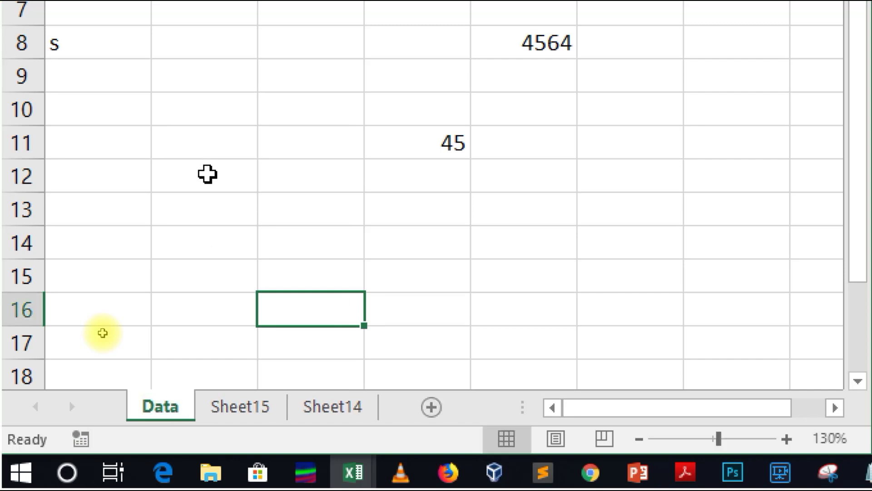
# Rename Sheet15 as Results.
pyautogui.click(255, 402)
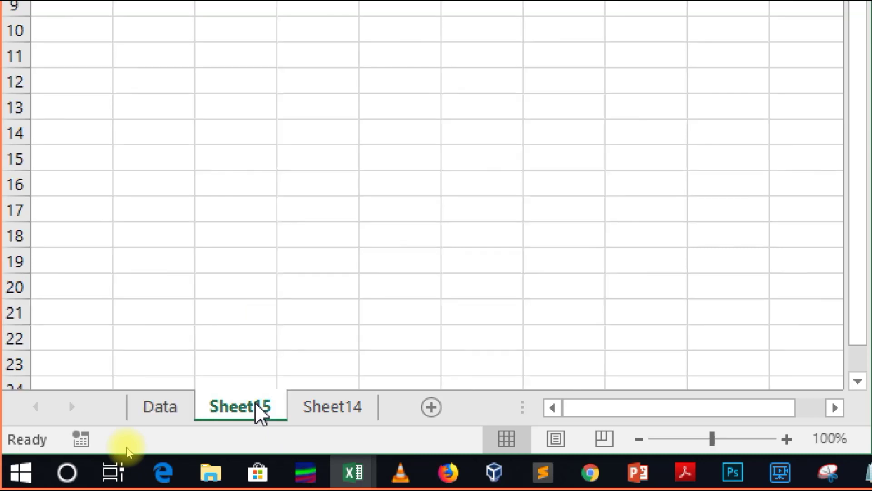
pyautogui.rightClick(237, 427)
pyautogui.rightClick(220, 410)
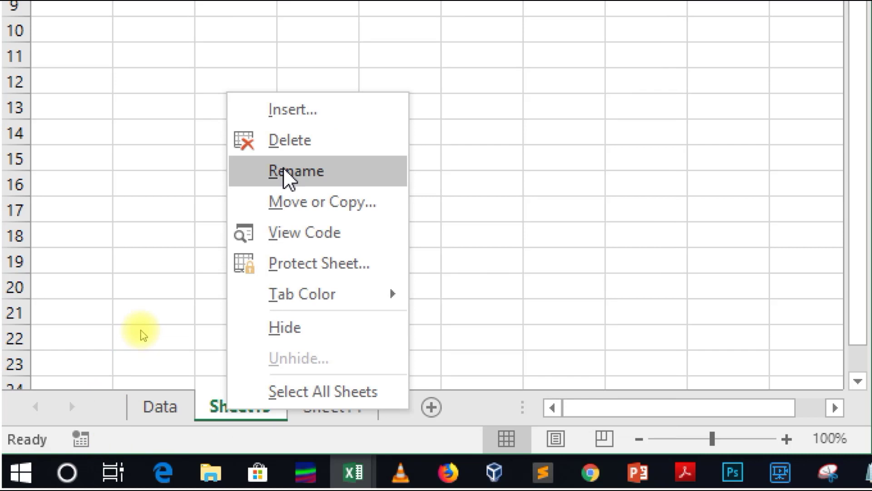
pyautogui.click(161, 302)
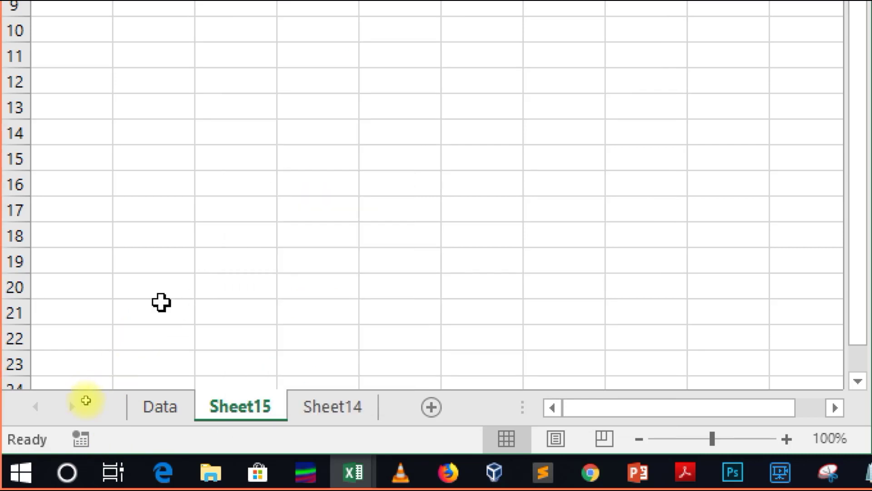
pyautogui.doubleClick(250, 413)
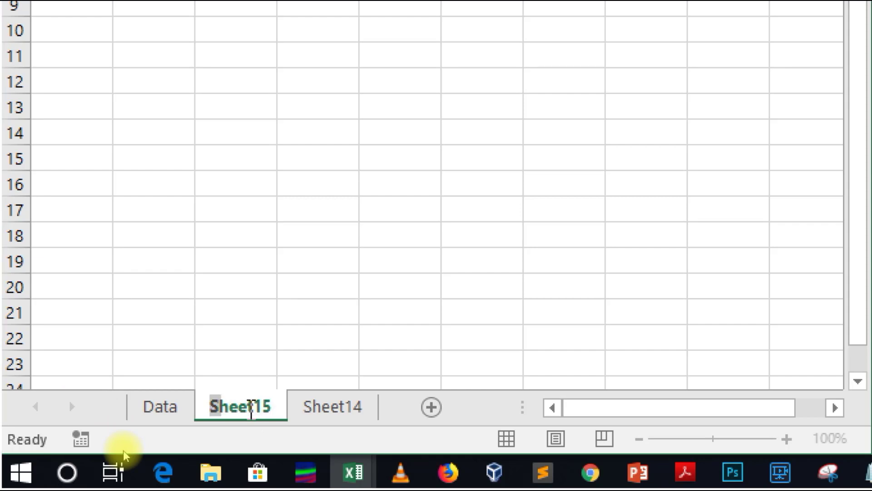
pyautogui.write('Results')
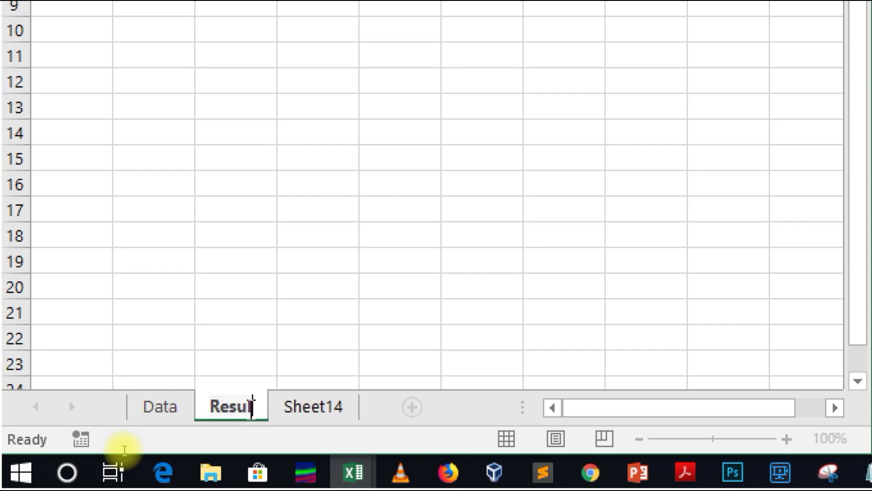
pyautogui.press('Return')
# Set the Data sheet's tab colour to the standard red.
pyautogui.click(184, 409)
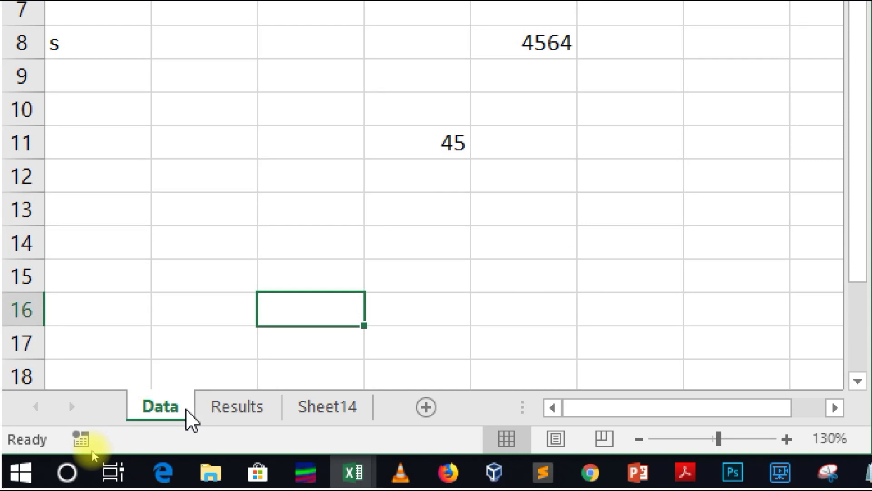
pyautogui.rightClick(161, 406)
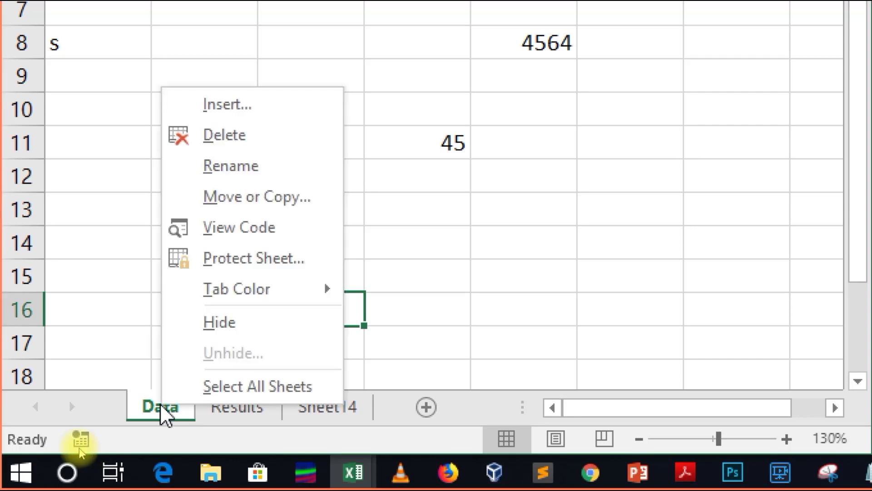
pyautogui.moveTo(246, 299)
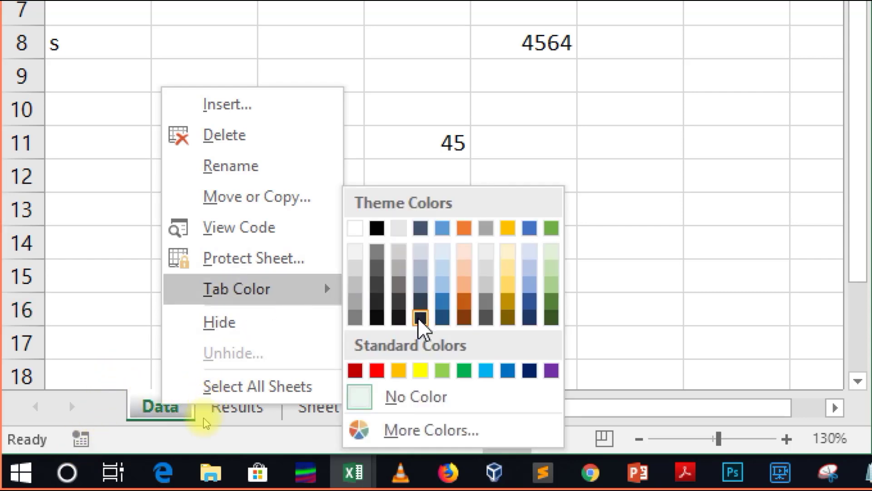
pyautogui.click(377, 370)
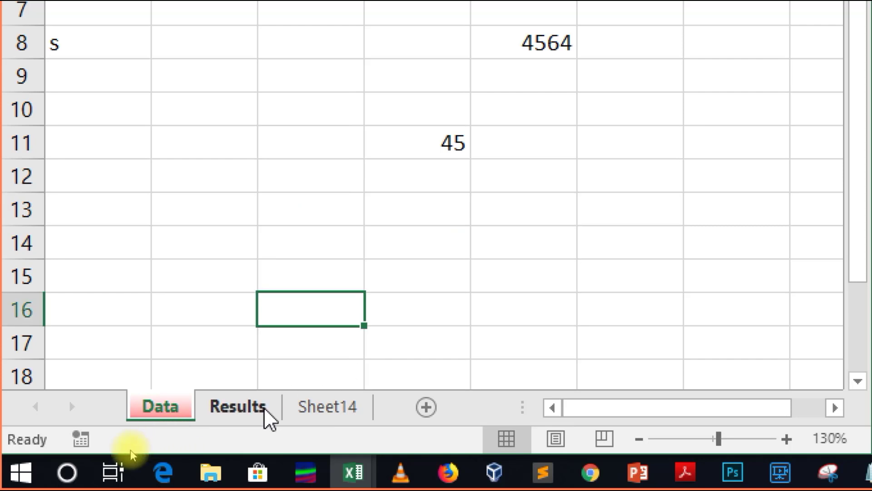
# Set the Results sheet's tab colour to the standard green.
pyautogui.click(265, 409)
pyautogui.rightClick(265, 409)
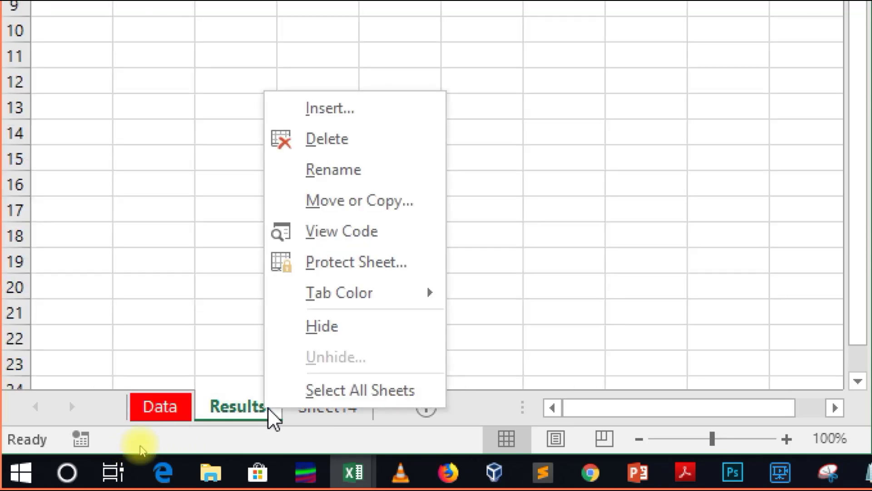
pyautogui.moveTo(392, 299)
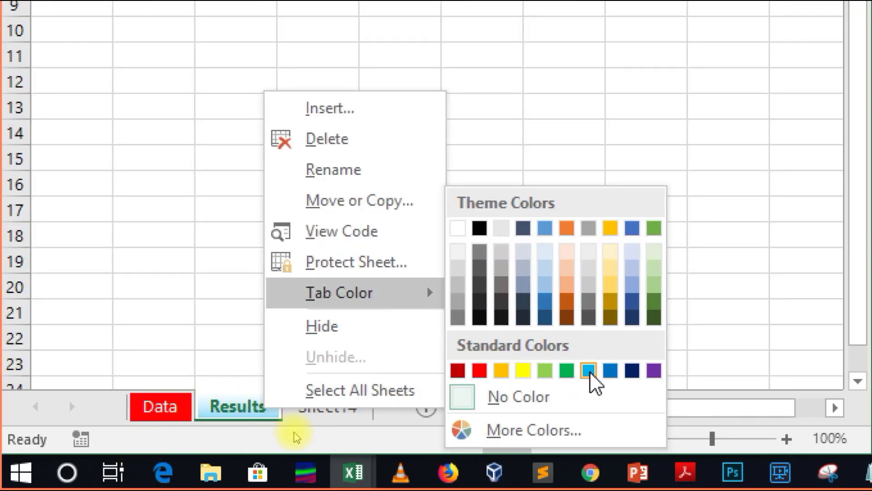
pyautogui.click(572, 371)
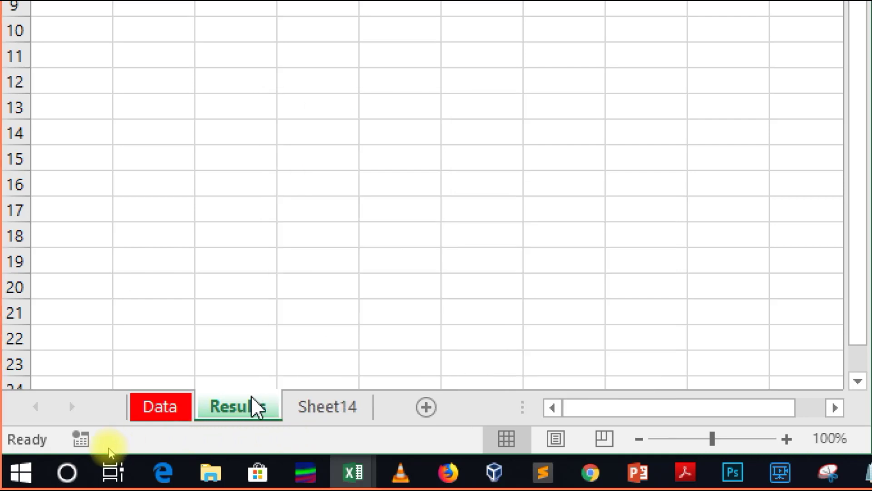
pyautogui.click(320, 403)
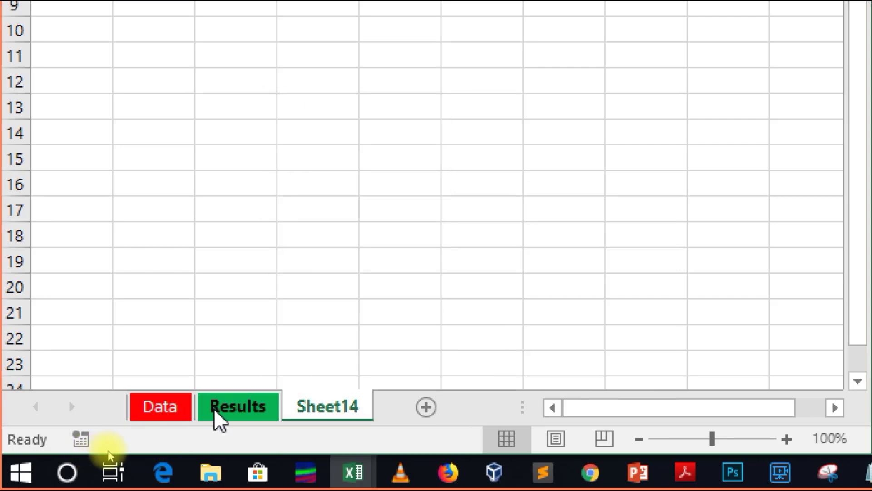
# Hide Sheet14 in Book222.xlsx.
pyautogui.rightClick(178, 405)
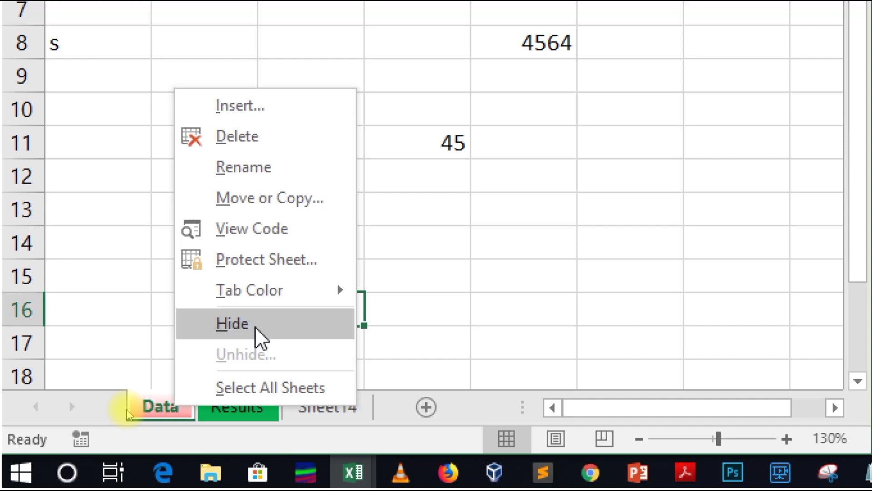
pyautogui.click(304, 408)
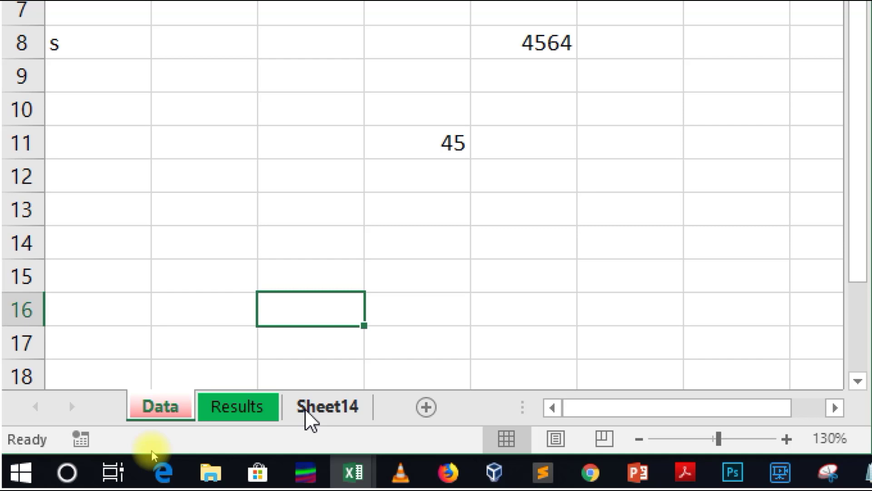
pyautogui.rightClick(305, 407)
pyautogui.click(337, 336)
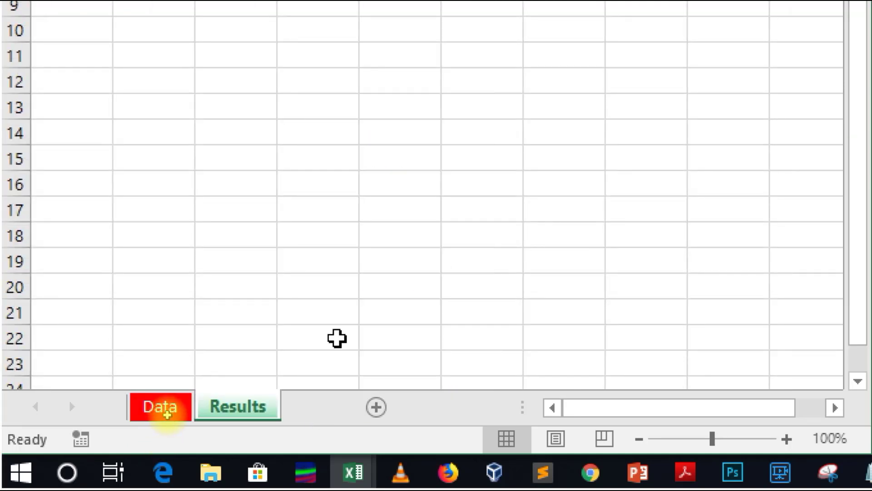
# Unhide Sheet14 in Book222.xlsx.
pyautogui.rightClick(243, 399)
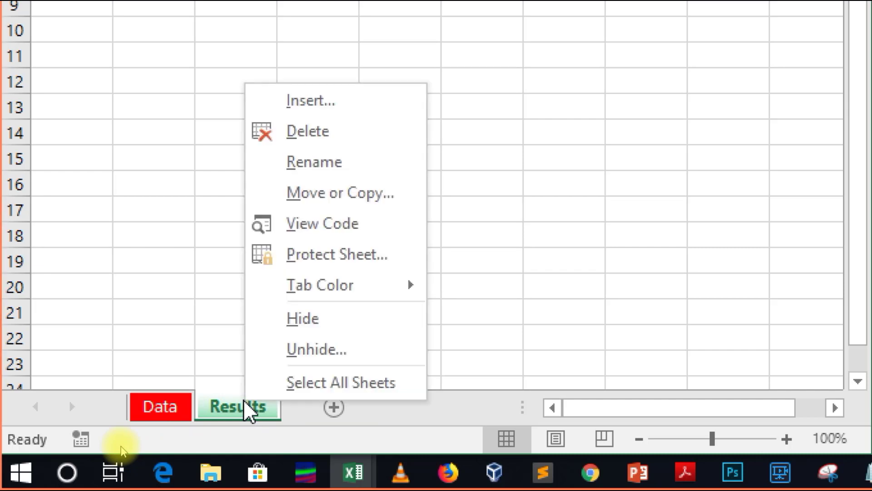
pyautogui.click(294, 356)
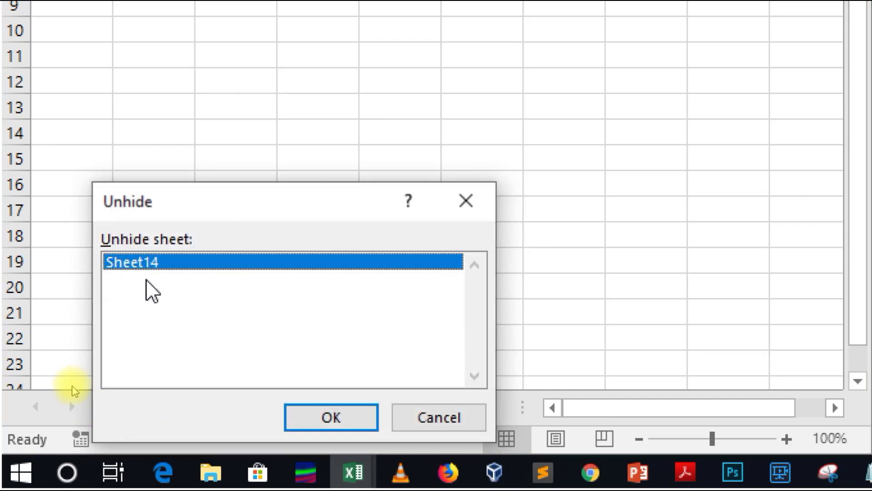
pyautogui.click(347, 425)
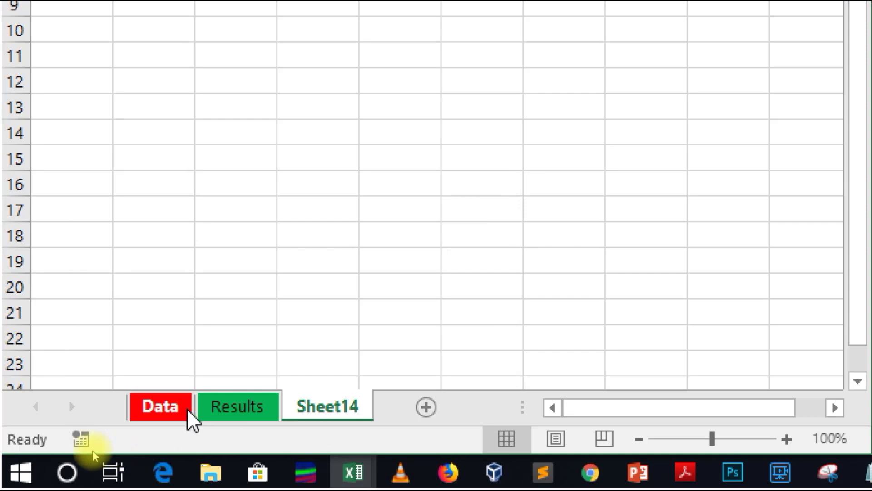
pyautogui.click(162, 404)
pyautogui.rightClick(162, 404)
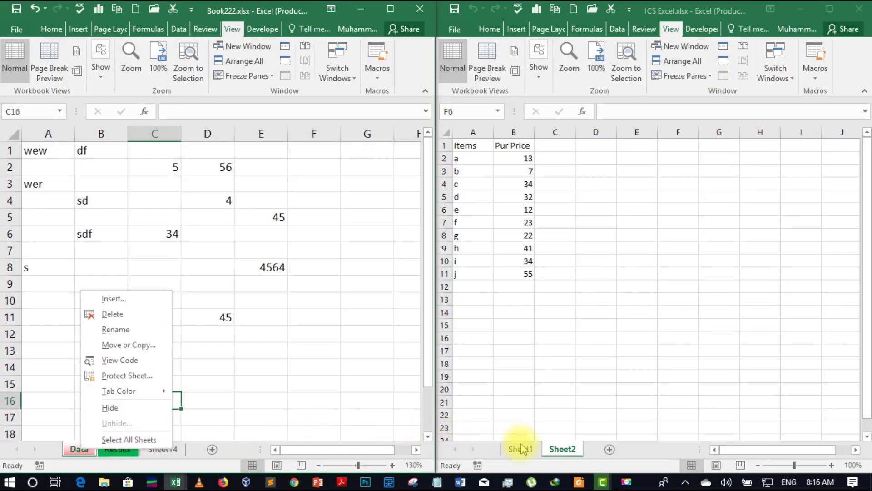
pyautogui.rightClick(555, 449)
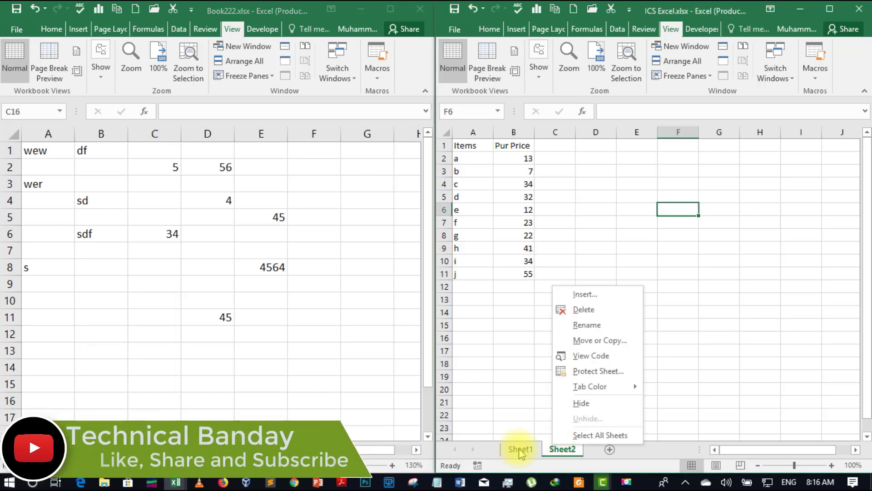
# Group Sheet1 and Sheet2 in ICS Excel.xlsx, give both tabs the standard blue colour, and ungroup them.
pyautogui.click(549, 450)
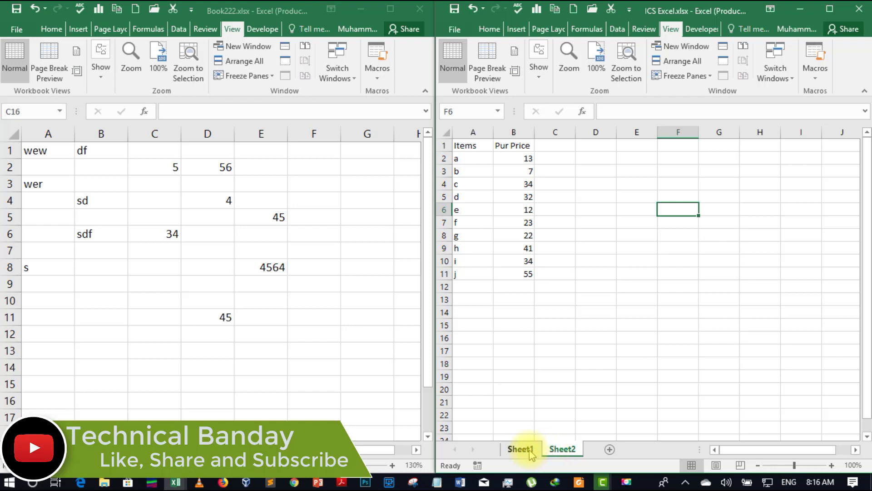
pyautogui.keyDown('ctrl'); pyautogui.click(531, 454); pyautogui.keyUp('ctrl')
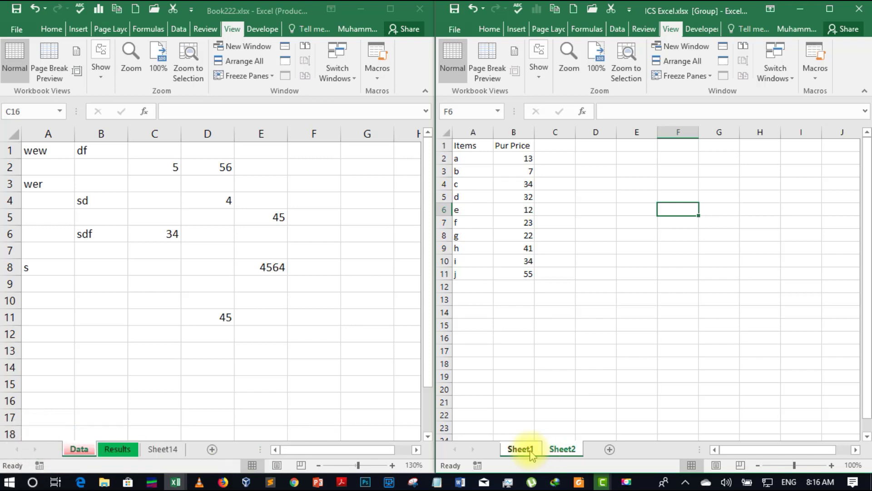
pyautogui.rightClick(531, 450)
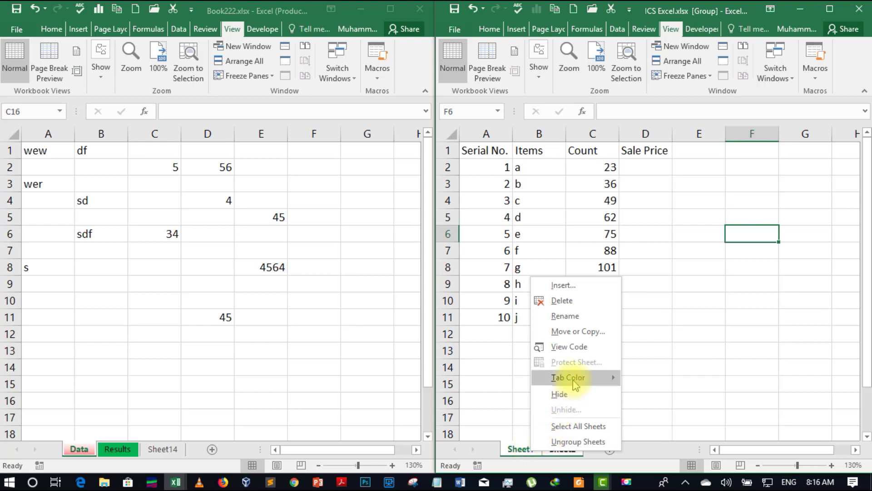
pyautogui.moveTo(584, 382)
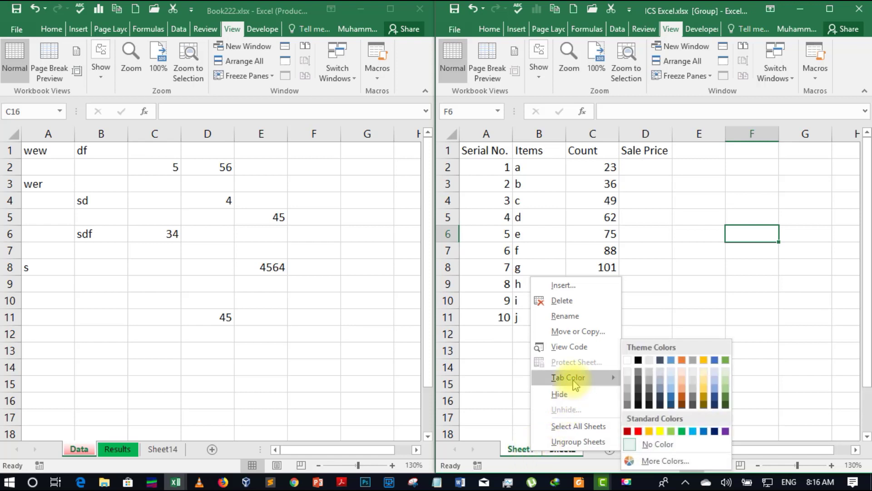
pyautogui.click(704, 432)
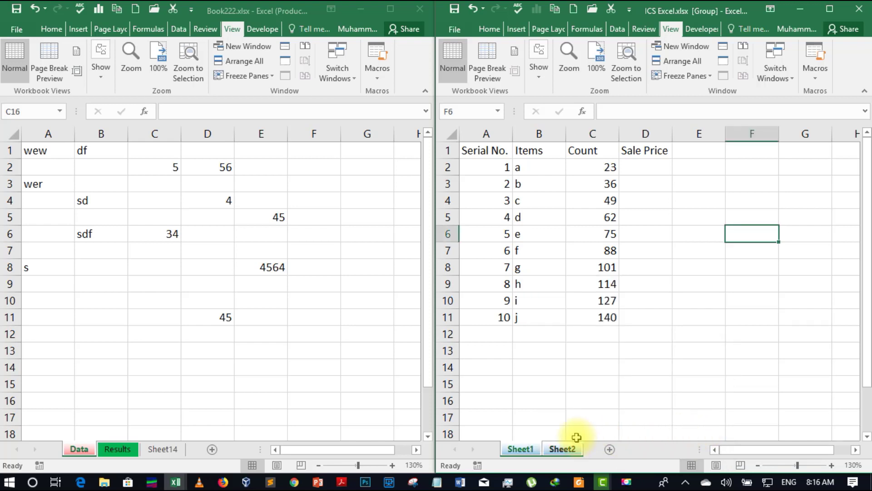
pyautogui.click(567, 449)
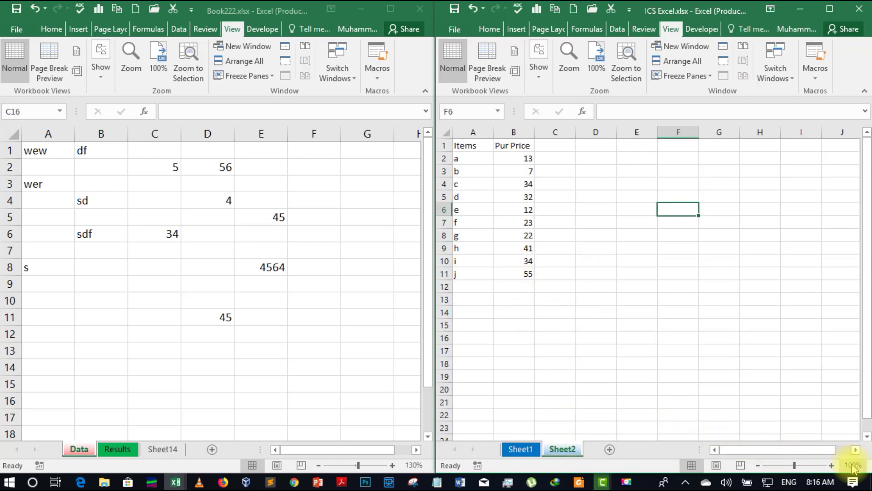
# Group Sheet1 and Sheet2 in ICS Excel.xlsx, set their zoom to 160%, and ungroup them to view each sheet.
pyautogui.click(522, 449)
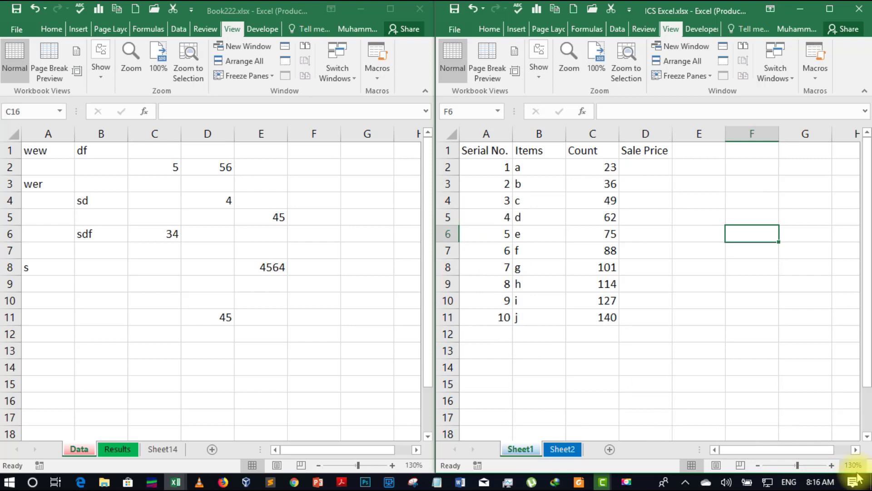
pyautogui.keyDown('ctrl'); pyautogui.click(574, 450); pyautogui.keyUp('ctrl')
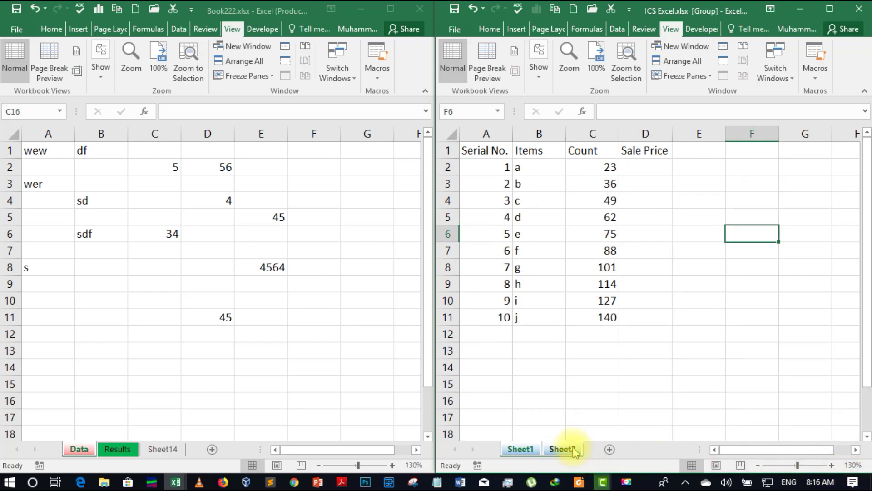
pyautogui.click(831, 467)
pyautogui.click(831, 467)
pyautogui.click(831, 466)
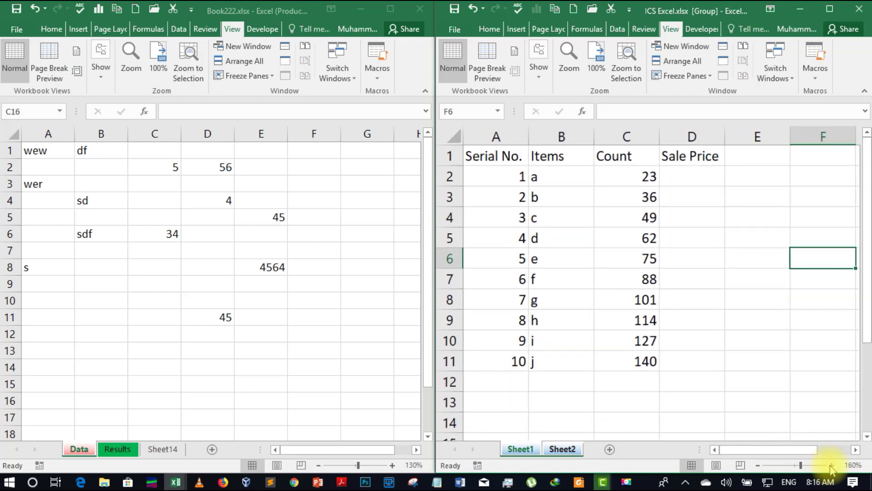
pyautogui.click(565, 448)
pyautogui.click(531, 449)
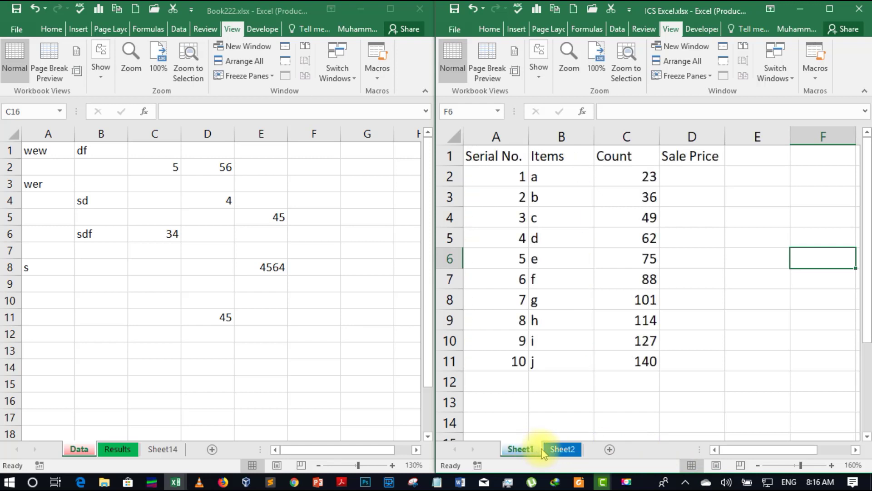
pyautogui.click(565, 449)
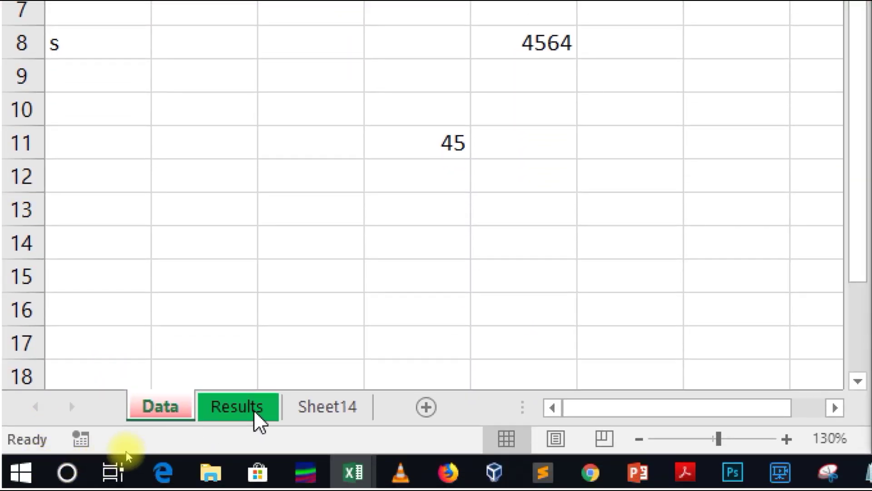
# Create a copy of the Data sheet within Book222.xlsx, placed before Data, using Move or Copy.
pyautogui.rightClick(172, 409)
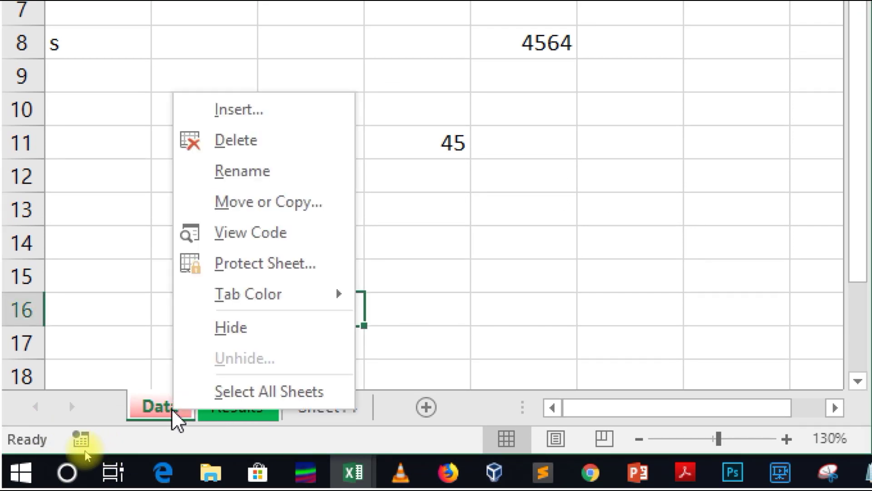
pyautogui.click(292, 213)
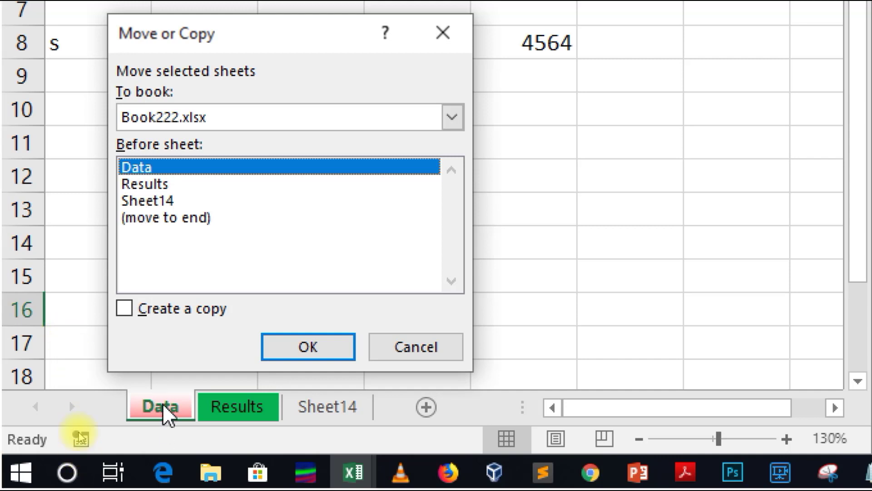
pyautogui.click(130, 301)
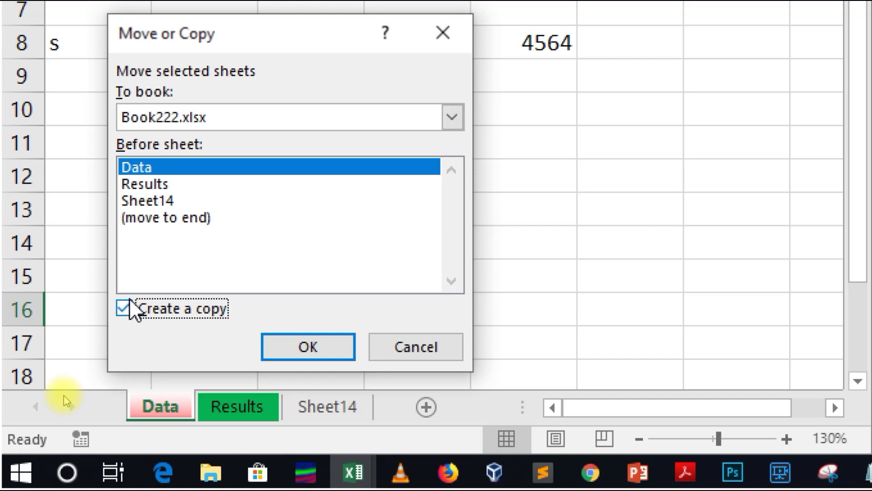
pyautogui.click(306, 345)
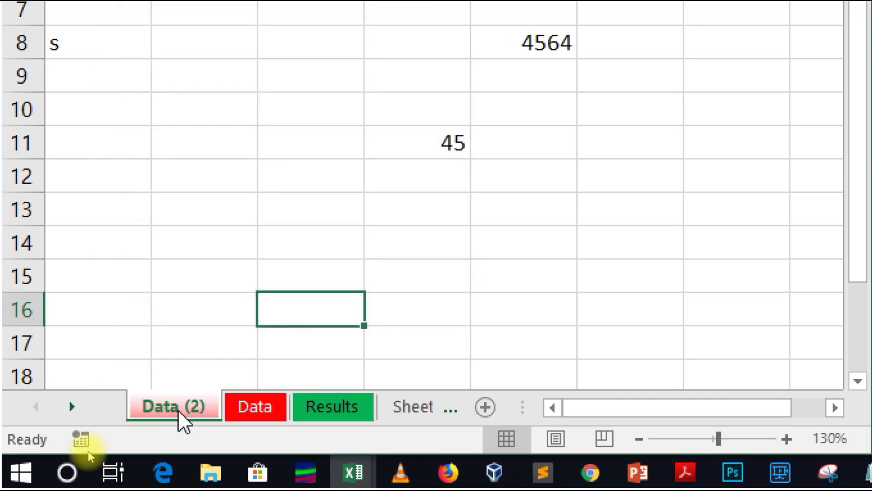
# Move the copied sheet Data (2) between Data and Results, and view both sheets.
pyautogui.moveTo(181, 418); pyautogui.dragTo(291, 415)
pyautogui.click(164, 411)
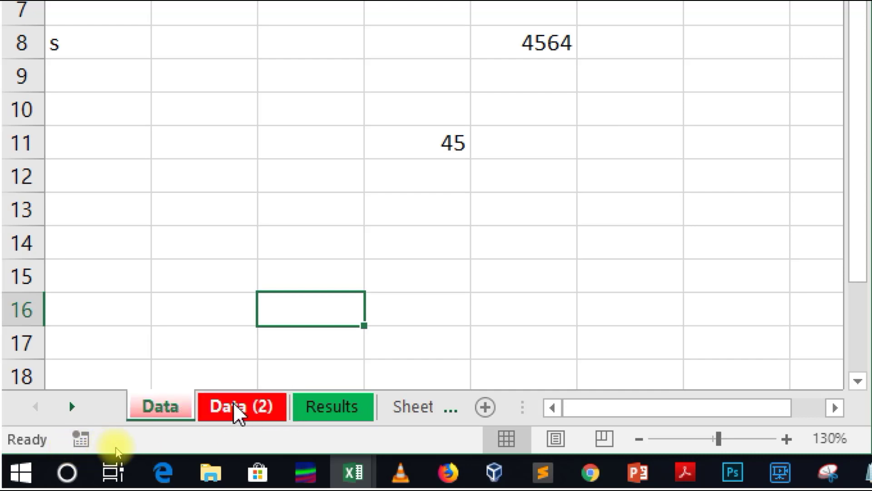
pyautogui.click(238, 411)
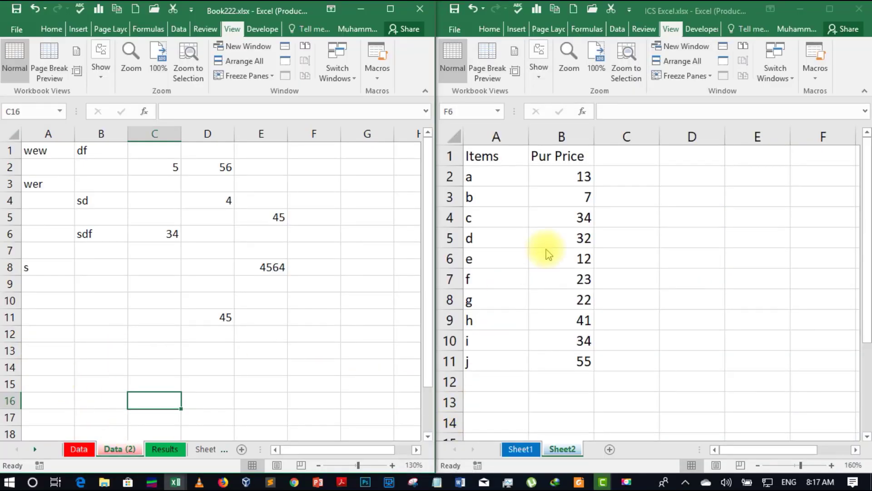
# Insert a new worksheet after Sheet2 in ICS Excel.xlsx.
pyautogui.click(610, 450)
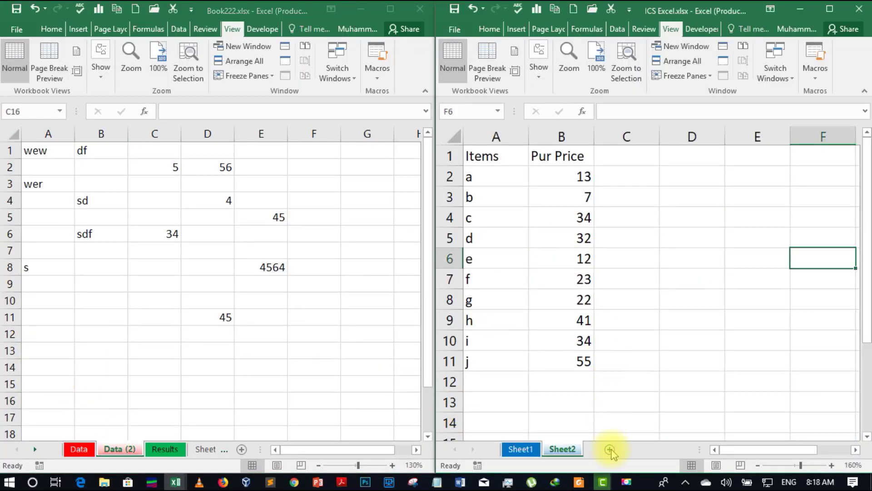
pyautogui.click(610, 450)
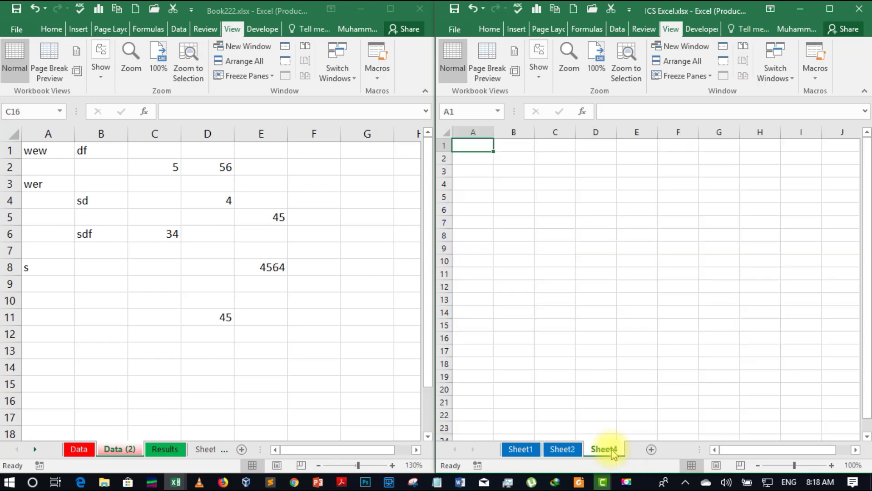
# Try to paste all cells of the Data (2) sheet from Book222.xlsx into Sheet4 of ICS Excel.xlsx, starting at A1.
pyautogui.click(30, 149)
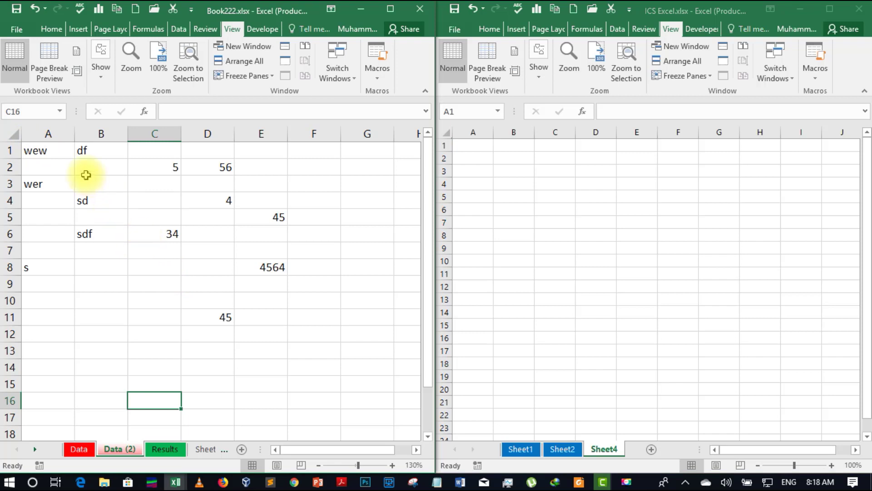
pyautogui.moveTo(50, 150); pyautogui.dragTo(272, 344)
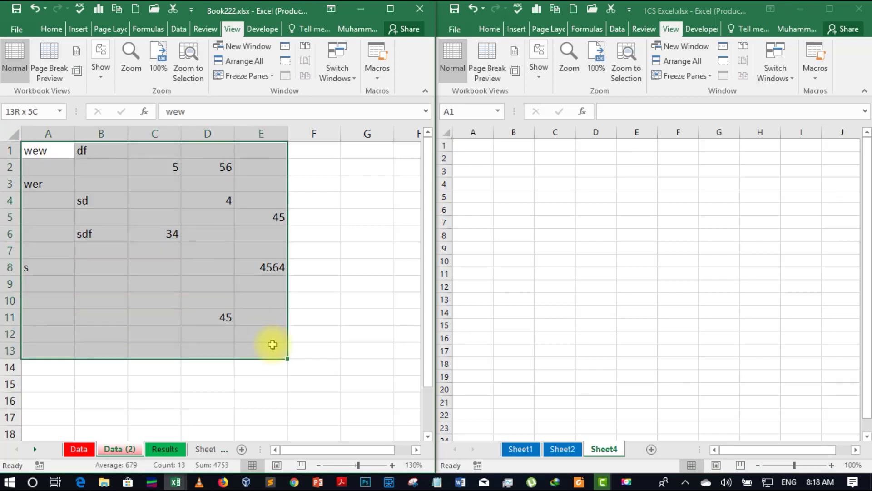
pyautogui.hotkey('ctrl', 'a')
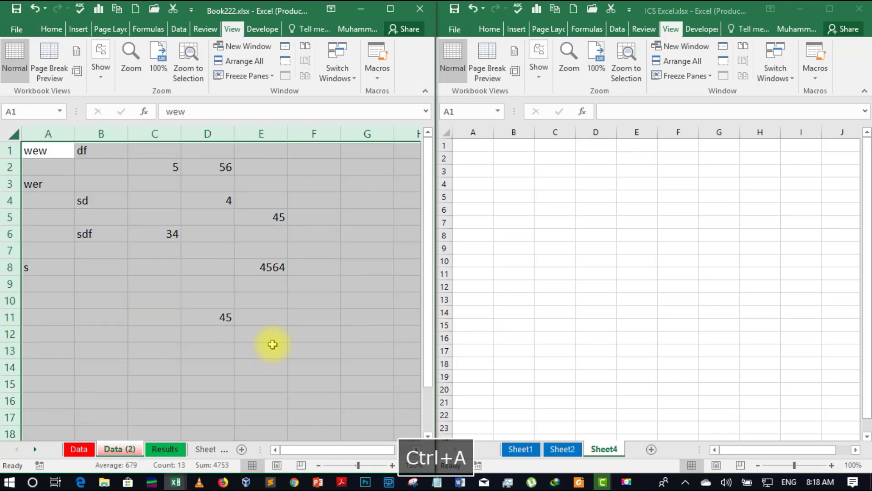
pyautogui.click(479, 147)
pyautogui.hotkey('ctrl', 'v')
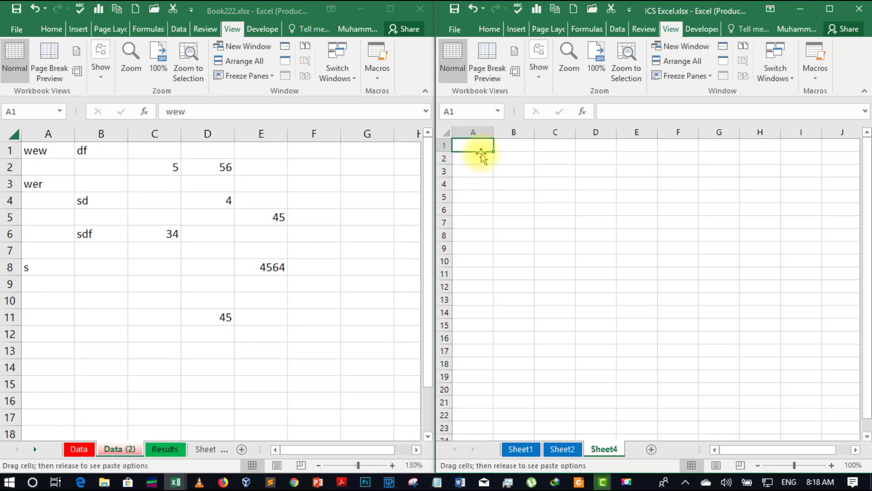
pyautogui.hotkey('ctrl', 'v')
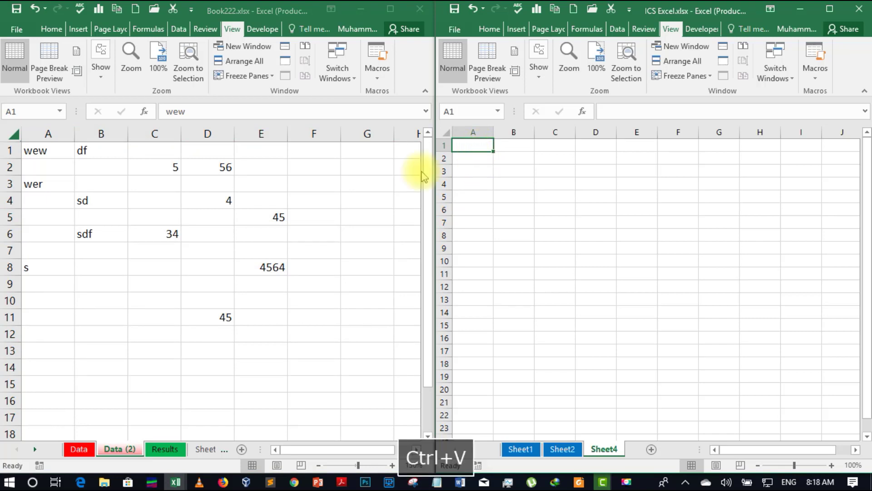
# Copy all cells of the Data (2) sheet in Book222.xlsx and paste them at A1 of Sheet4 in ICS Excel.xlsx.
pyautogui.click(35, 150)
pyautogui.hotkey('ctrl', 'a')
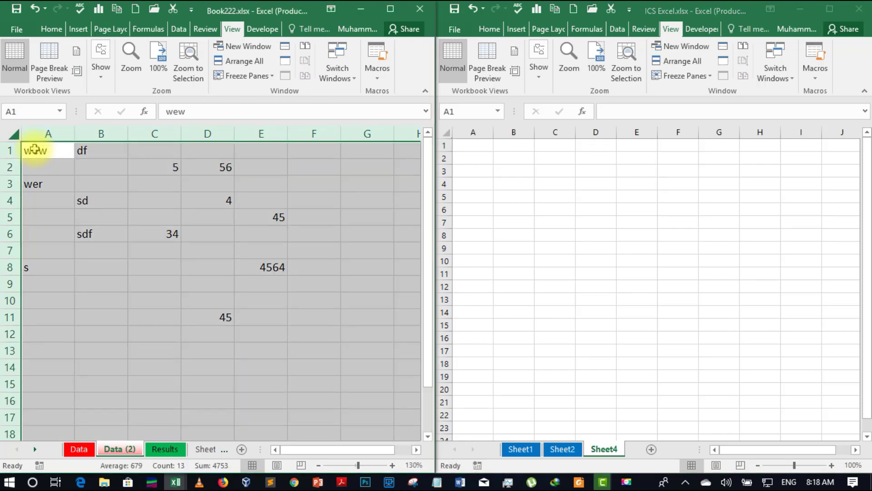
pyautogui.hotkey('ctrl', 'c')
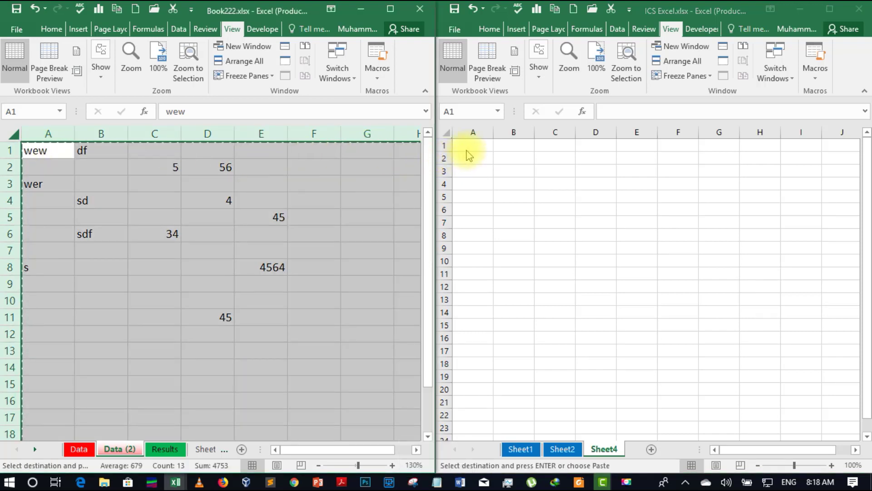
pyautogui.click(468, 149)
pyautogui.hotkey('ctrl', 'v')
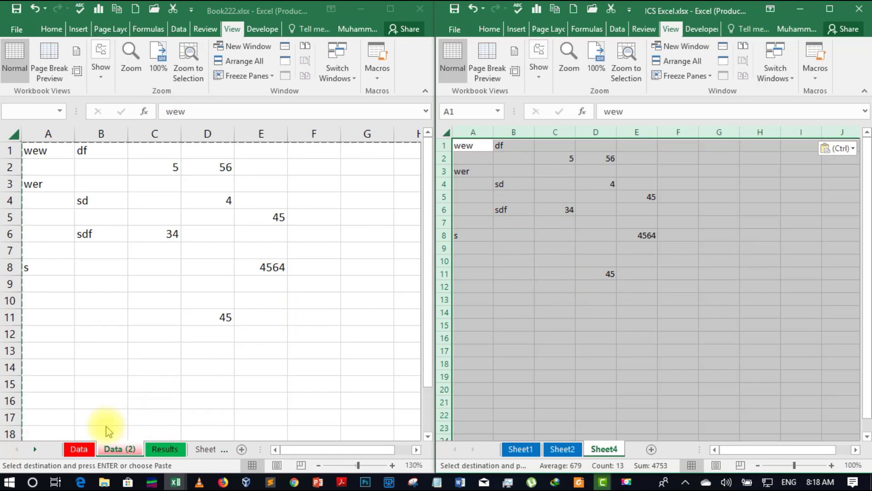
# Create a copy of the Data (2) sheet from Book222.xlsx in ICS Excel.xlsx, placed before Sheet1, and select cell B7 in it.
pyautogui.rightClick(114, 451)
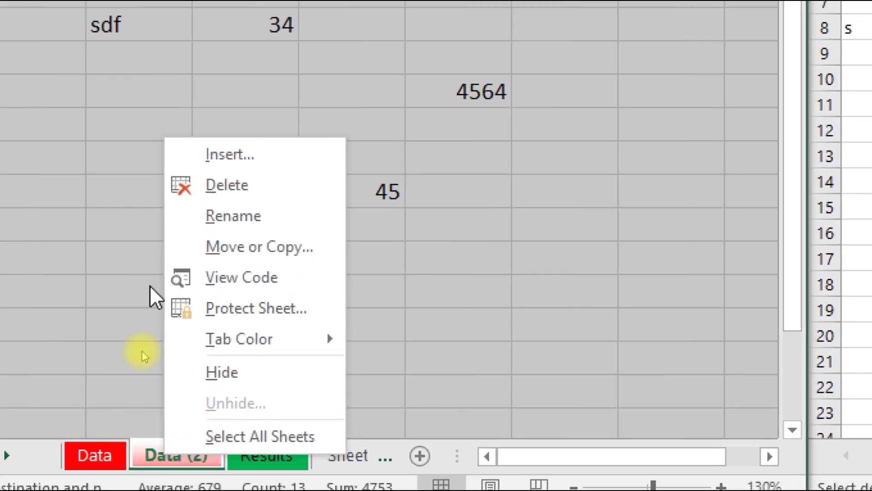
pyautogui.click(257, 247)
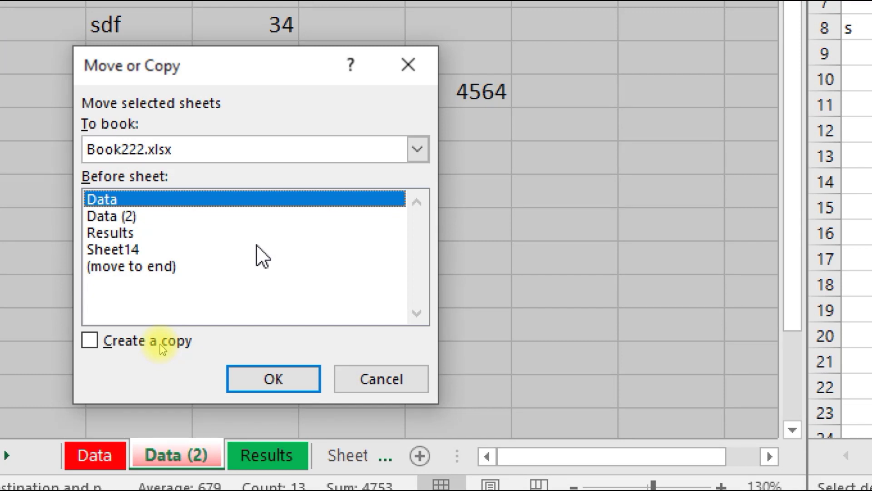
pyautogui.click(325, 150)
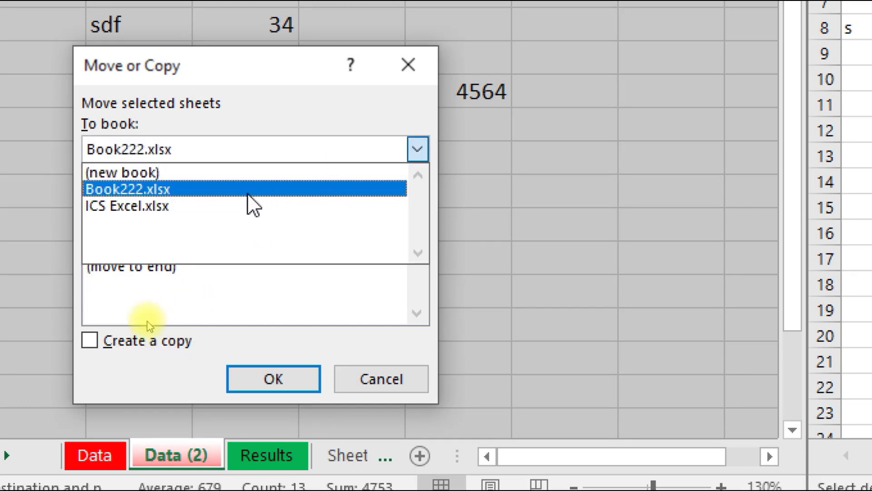
pyautogui.click(184, 204)
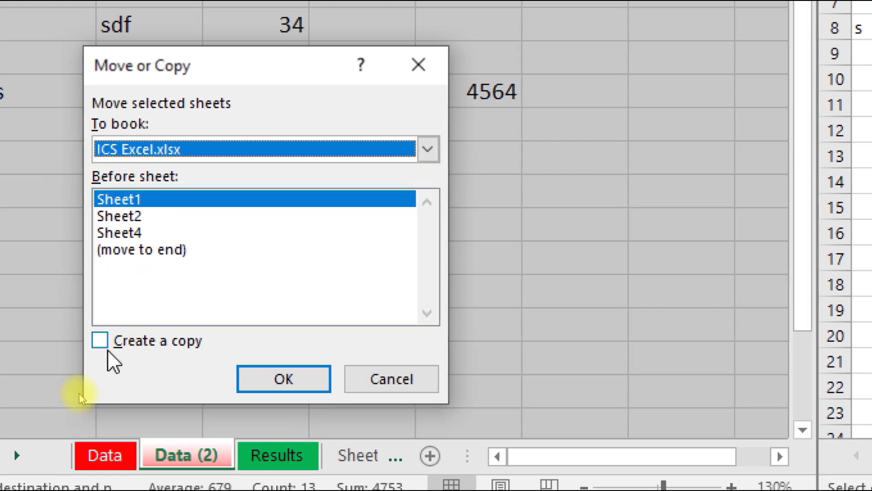
pyautogui.click(107, 340)
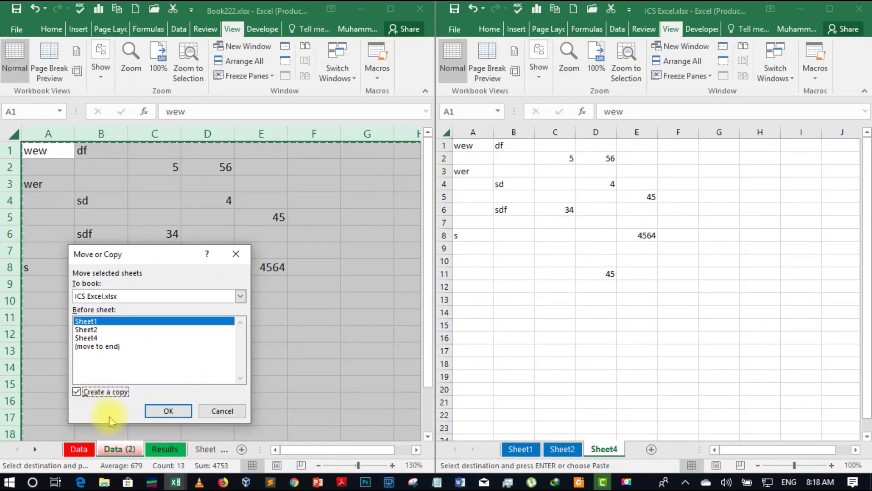
pyautogui.click(168, 411)
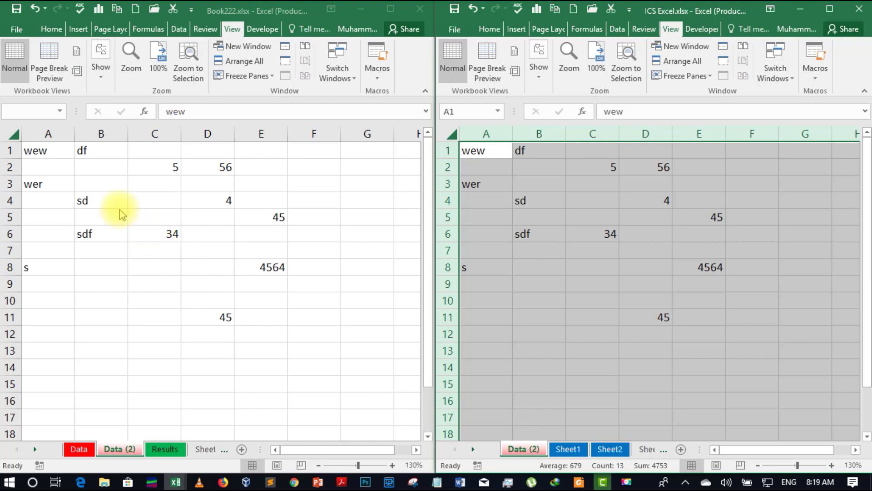
pyautogui.click(520, 248)
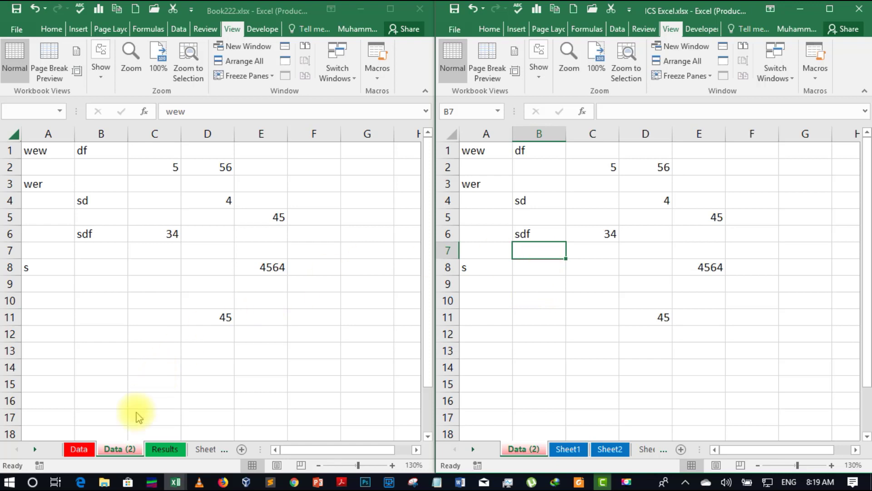
# Create another copy of Book222.xlsx's Data (2) sheet in ICS Excel.xlsx, placed before that workbook's Data (2) sheet.
pyautogui.rightClick(121, 448)
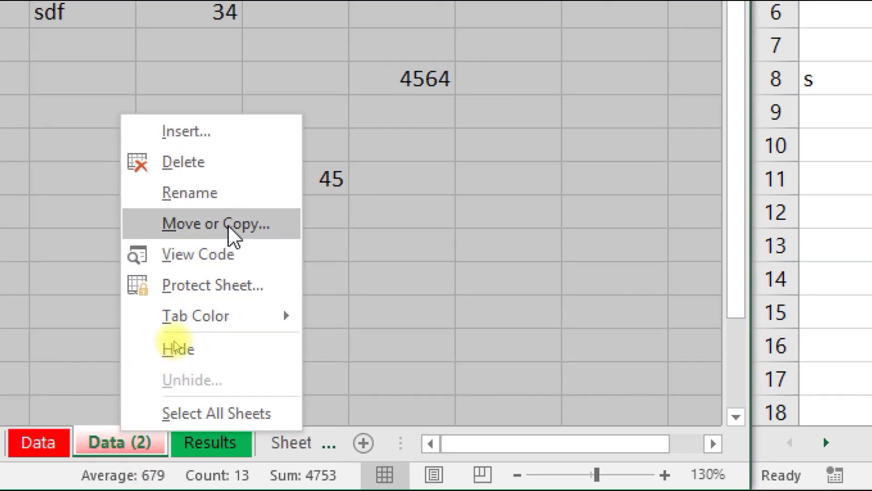
pyautogui.click(228, 225)
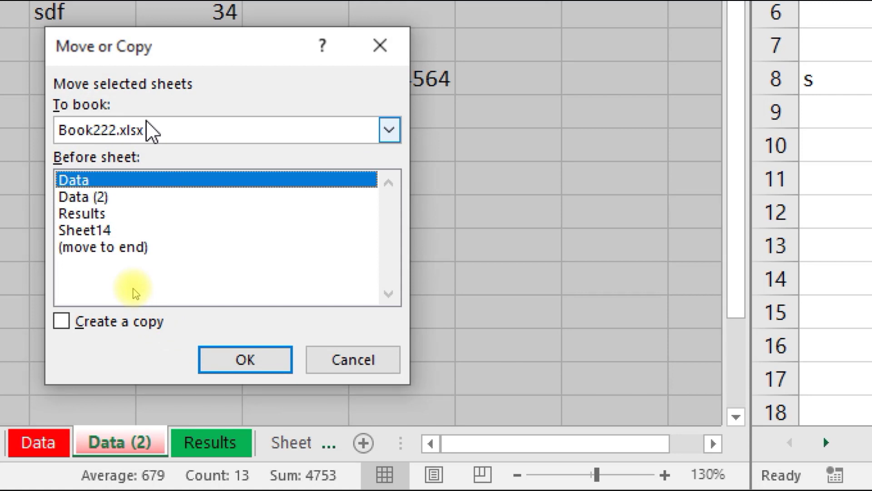
pyautogui.click(146, 122)
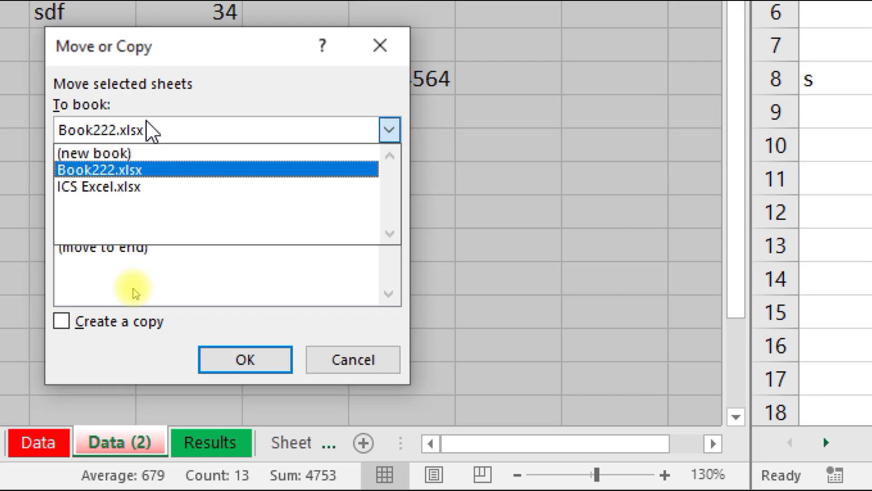
pyautogui.click(146, 121)
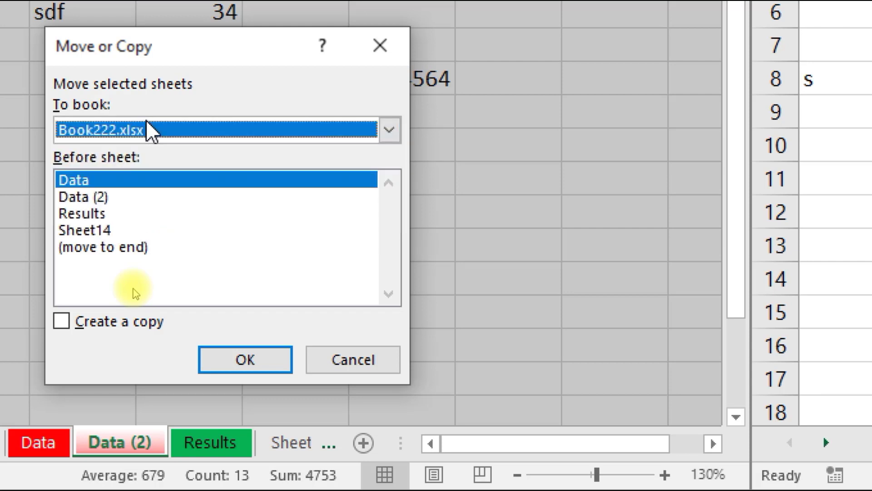
pyautogui.click(146, 119)
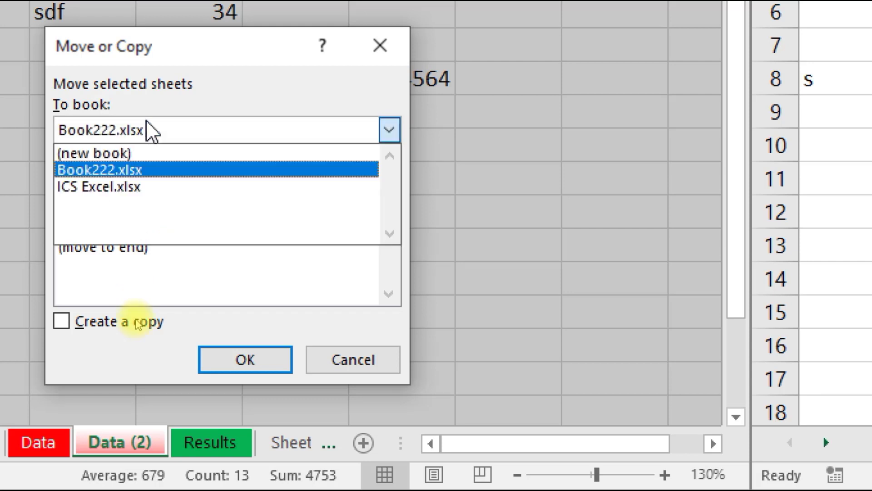
pyautogui.click(148, 187)
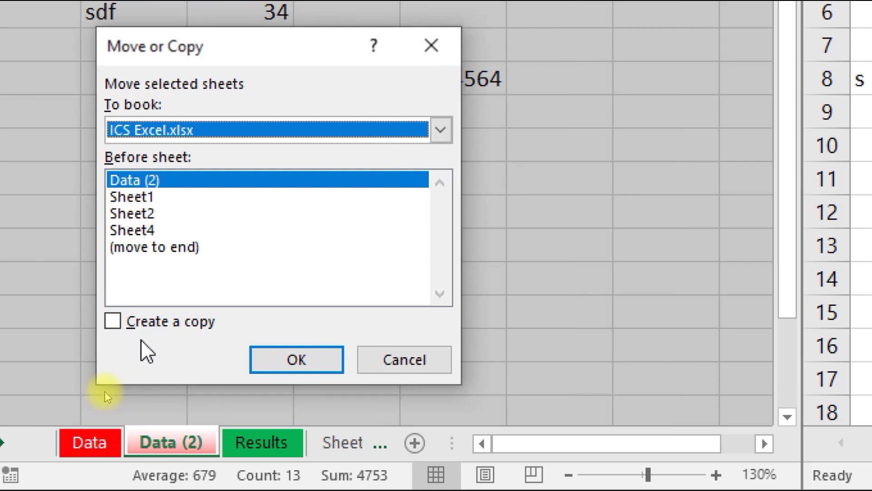
pyautogui.click(141, 323)
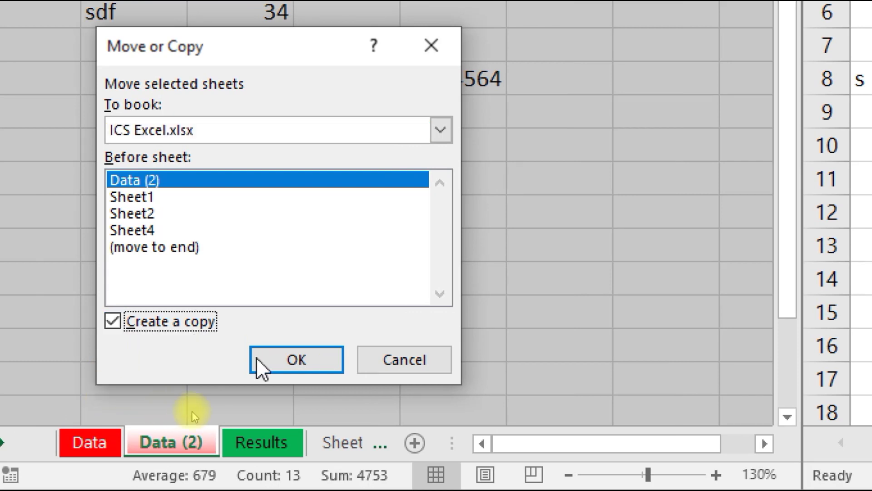
pyautogui.click(315, 366)
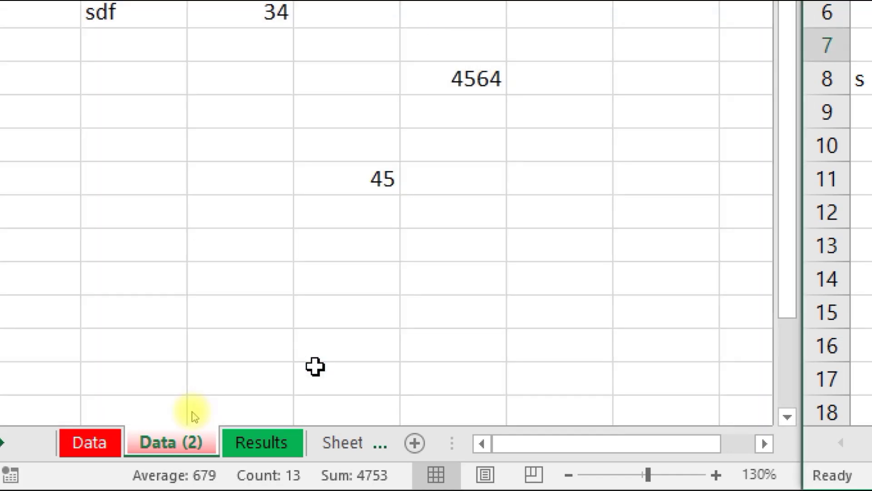